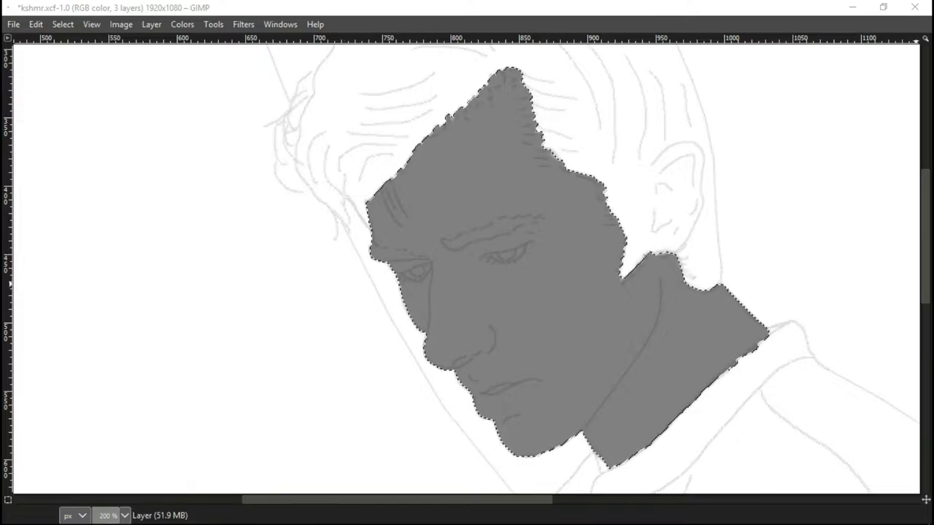
Step: Airbrush darker gray shadows over the neck, forehead, chin and jawline inside the selection
left_click_drag(737, 313, 605, 431)
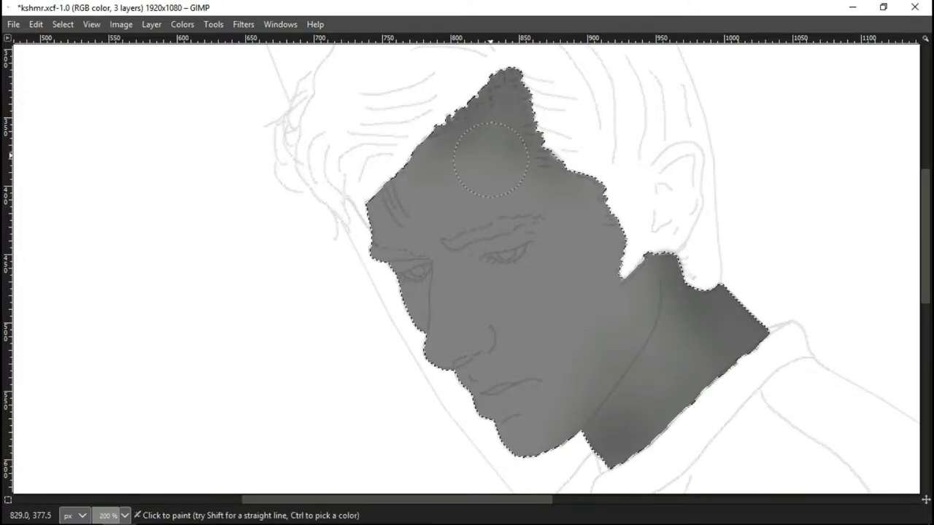
left_click_drag(490, 159, 373, 186)
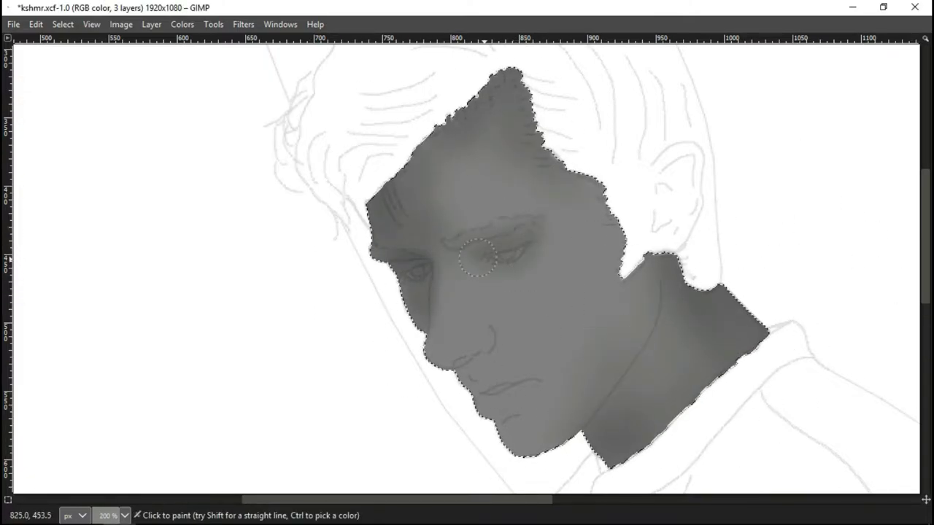
left_click_drag(513, 417, 541, 384)
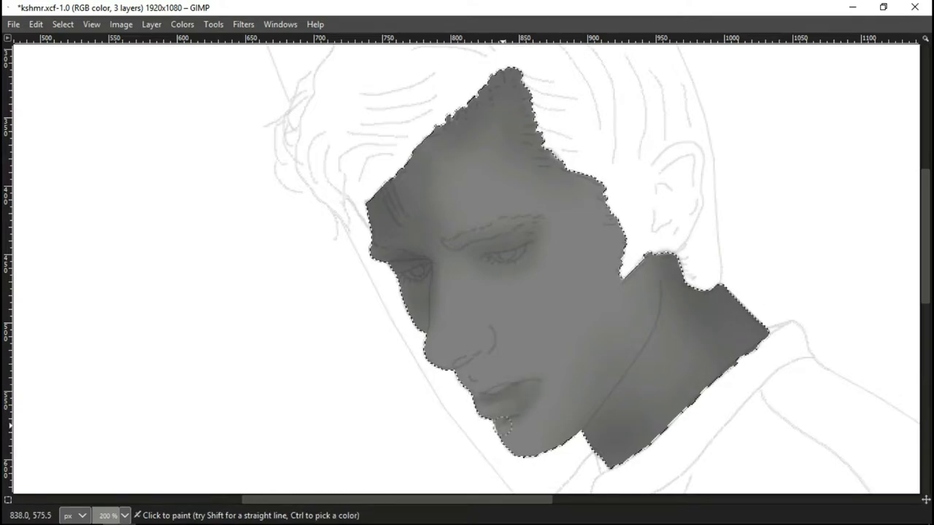
mouse_move(657, 318)
left_mouse_down()
mouse_move(612, 423)
mouse_move(650, 304)
left_mouse_up()
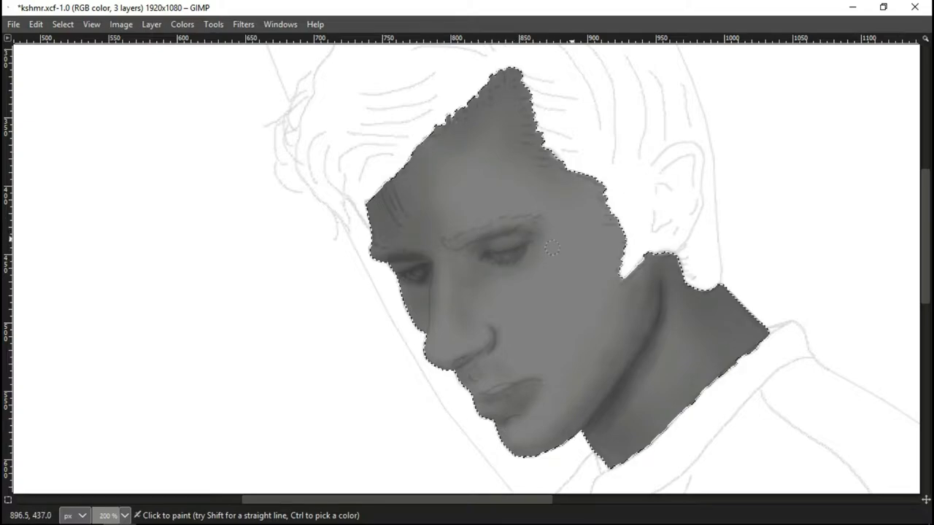
Step: Airbrush a lighter gray highlight on the upper forehead near the hairline
scroll(446, 361, "down", 3)
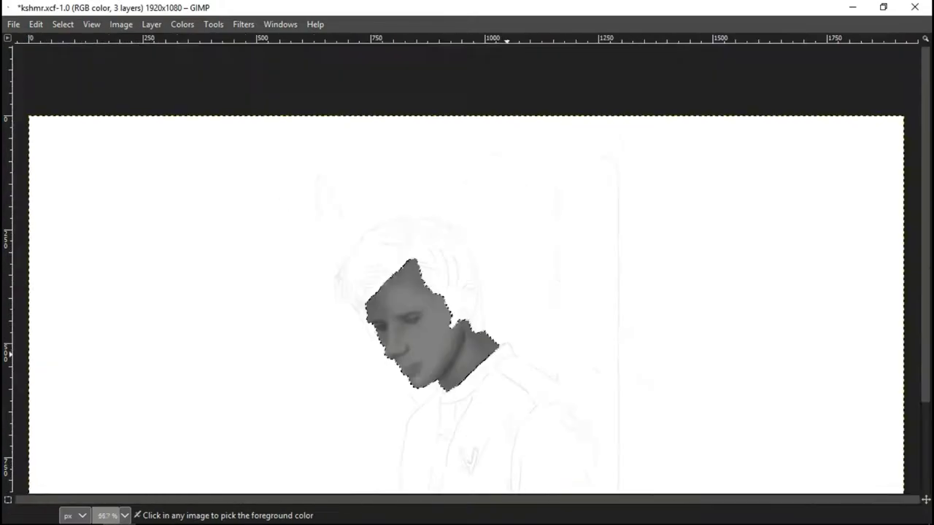
scroll(397, 278, "up", 1)
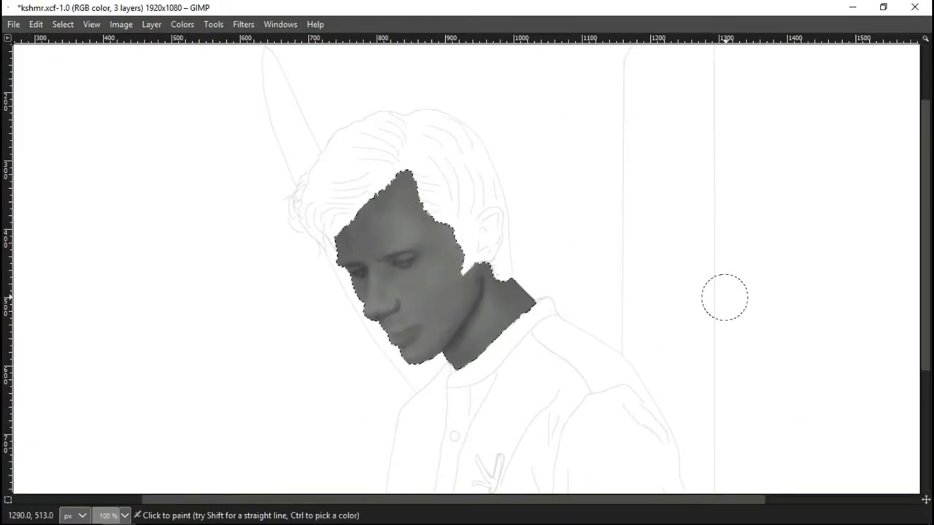
left_click_drag(393, 186, 380, 208)
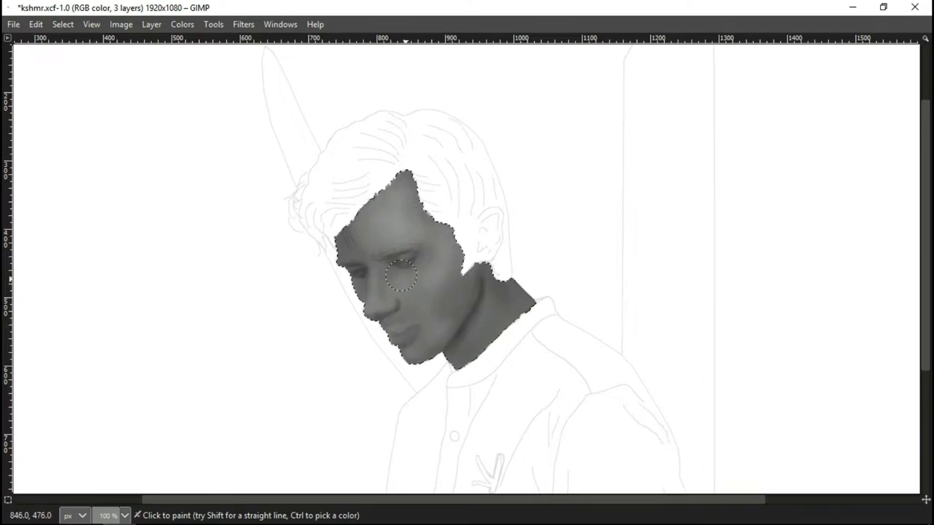
left_click_drag(393, 188, 381, 226)
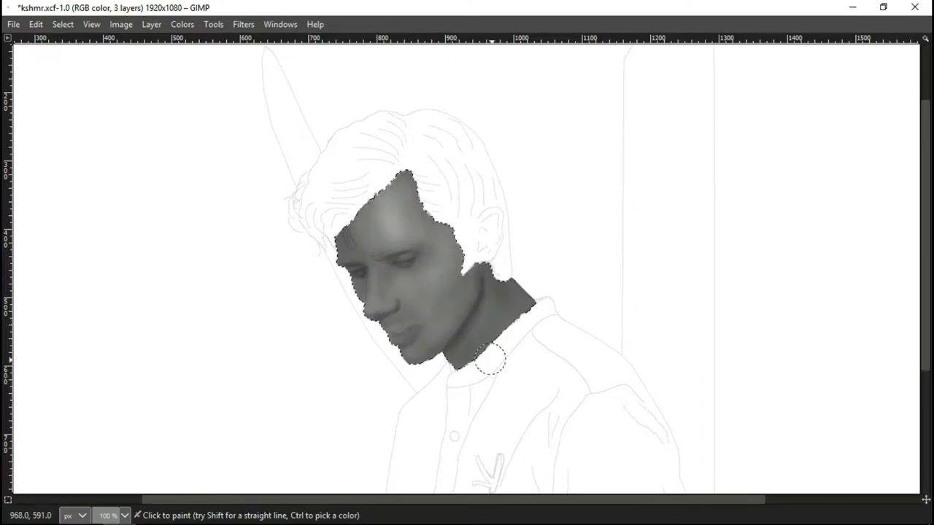
Step: Magnify the face and add a light highlight on the eyelid
key("2")
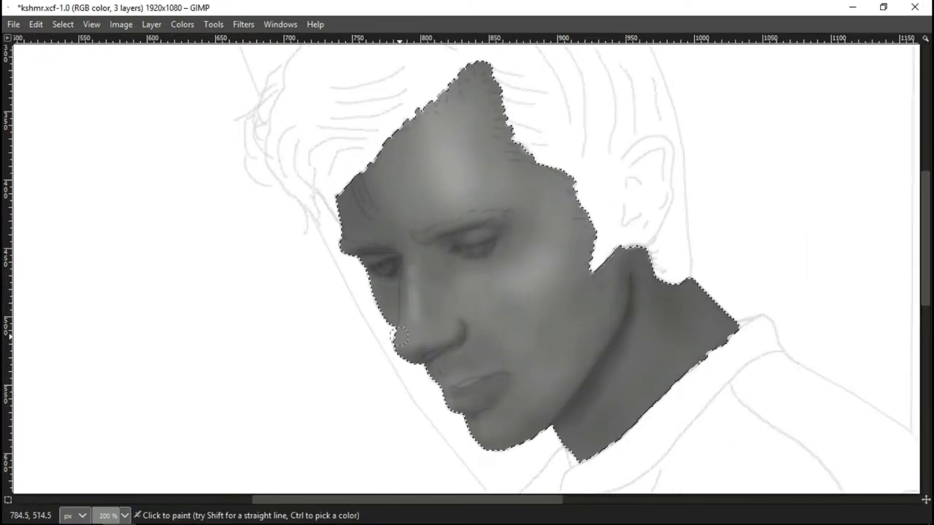
scroll(410, 341, "up", 1)
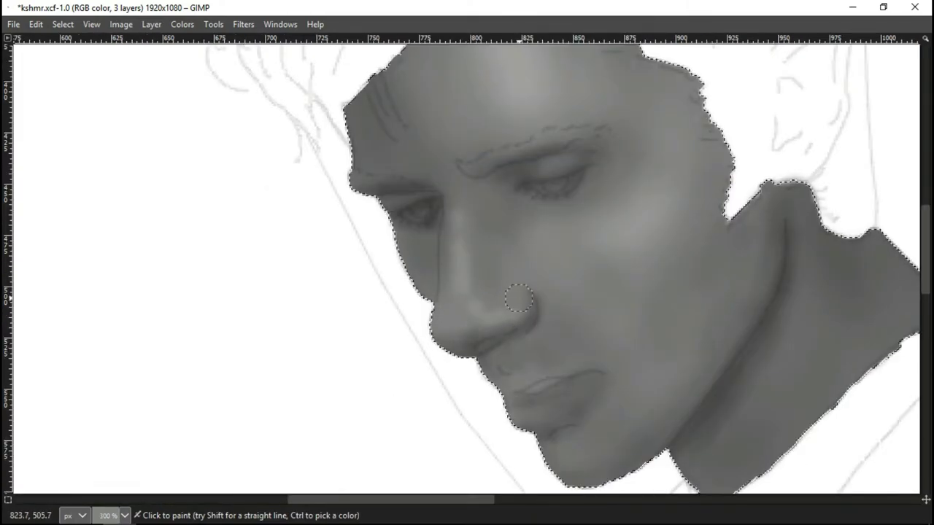
scroll(122, 243, "right", 5)
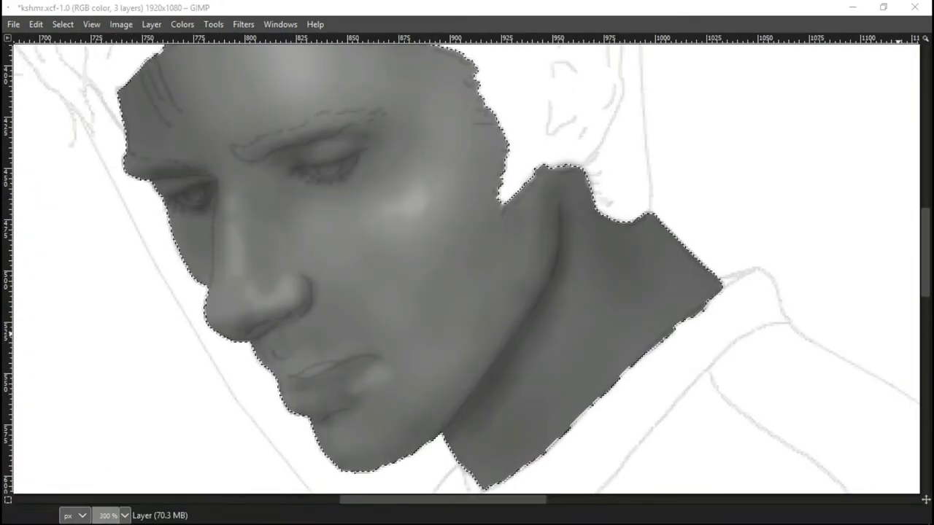
left_click_drag(321, 155, 353, 149)
Step: Navigate around the zoomed face and switch back to the Paintbrush
scroll(422, 247, "down", 1)
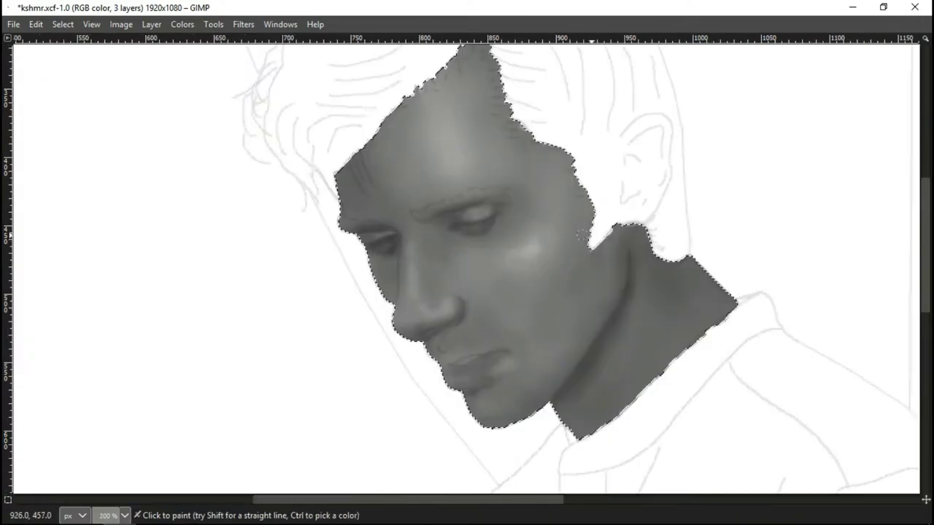
scroll(431, 232, "up", 2)
scroll(412, 289, "down", 3)
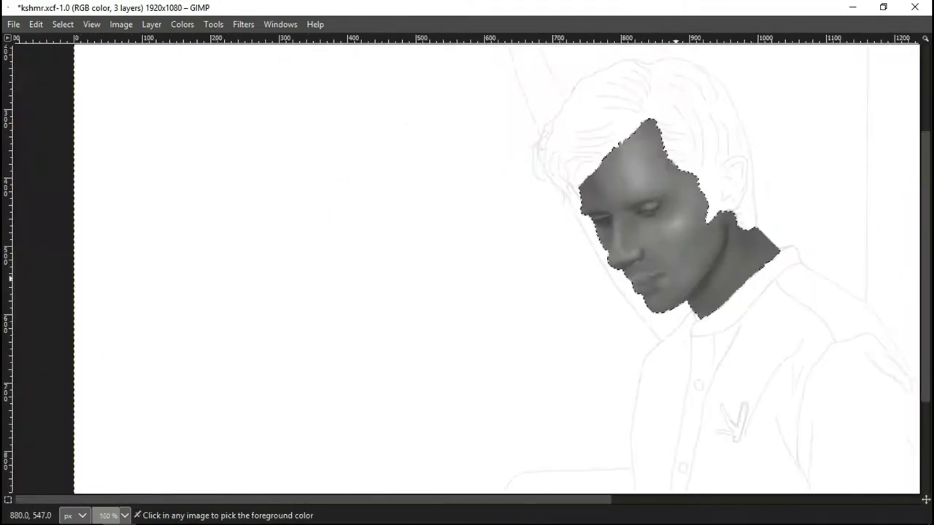
scroll(413, 288, "up", 3)
scroll(315, 337, "right", 3)
scroll(315, 337, "down", 3)
scroll(315, 337, "up", 3)
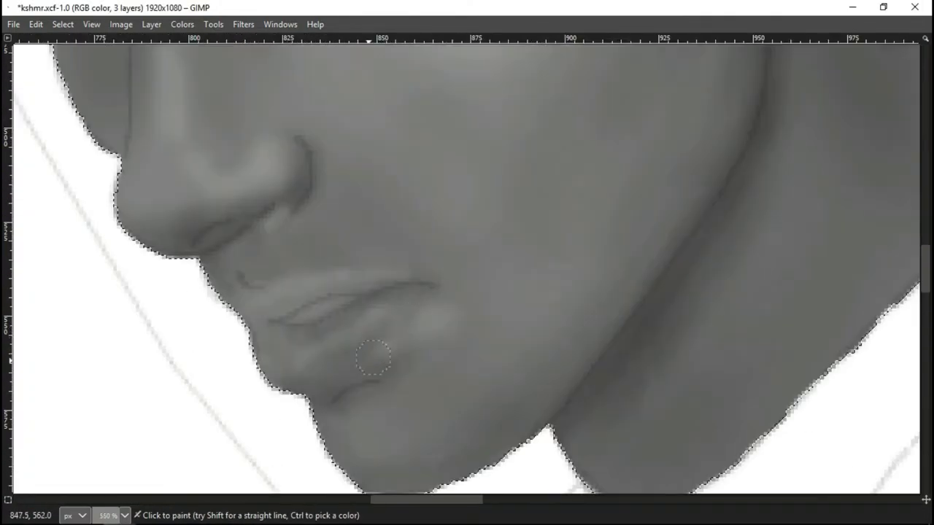
scroll(438, 291, "down", 3)
scroll(576, 342, "up", 3)
scroll(783, 289, "down", 5)
key("p")
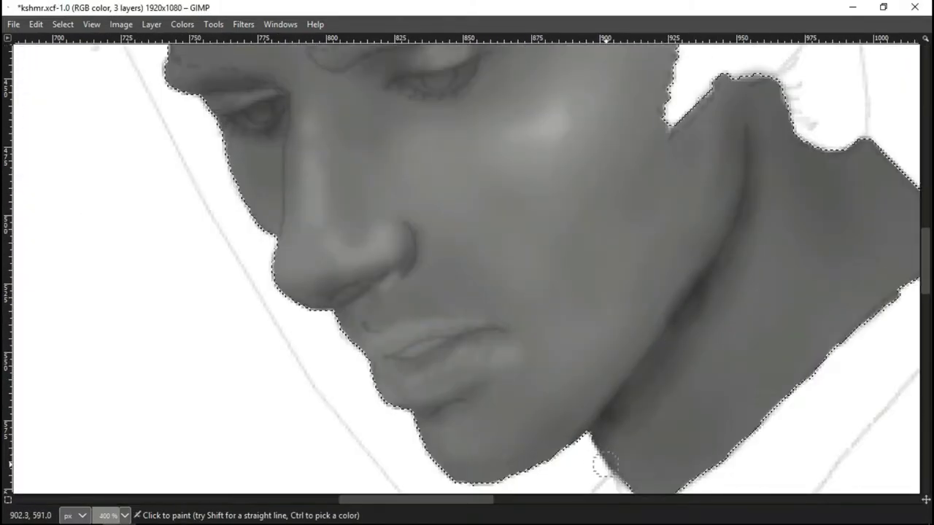
scroll(642, 423, "down", 3)
scroll(686, 372, "down", 1)
scroll(656, 292, "down", 3)
scroll(457, 299, "up", 3)
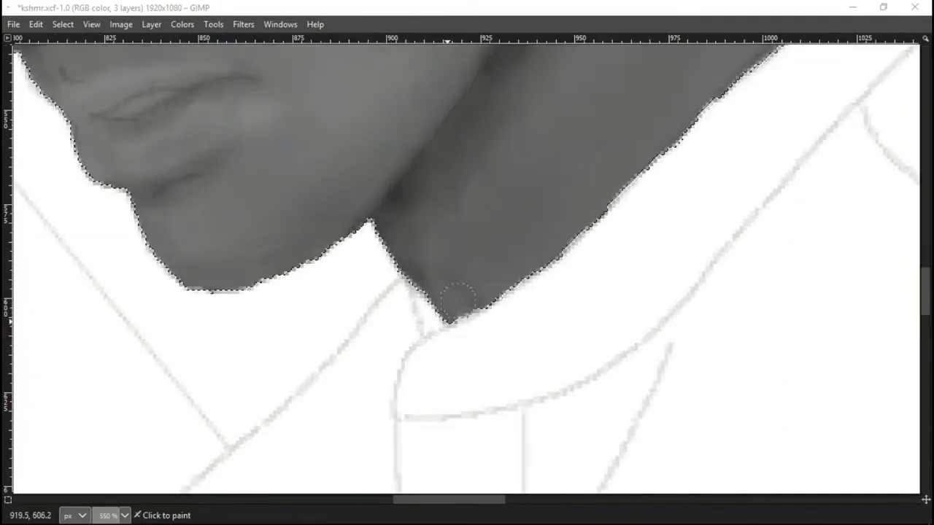
scroll(458, 299, "down", 3)
scroll(798, 235, "up", 3)
scroll(798, 235, "left", 3)
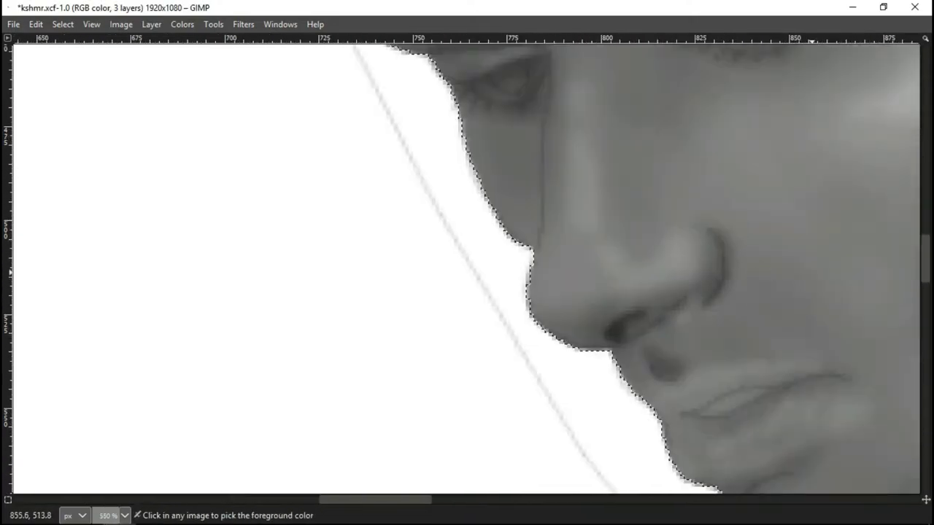
scroll(868, 232, "down", 5)
scroll(656, 248, "up", 3)
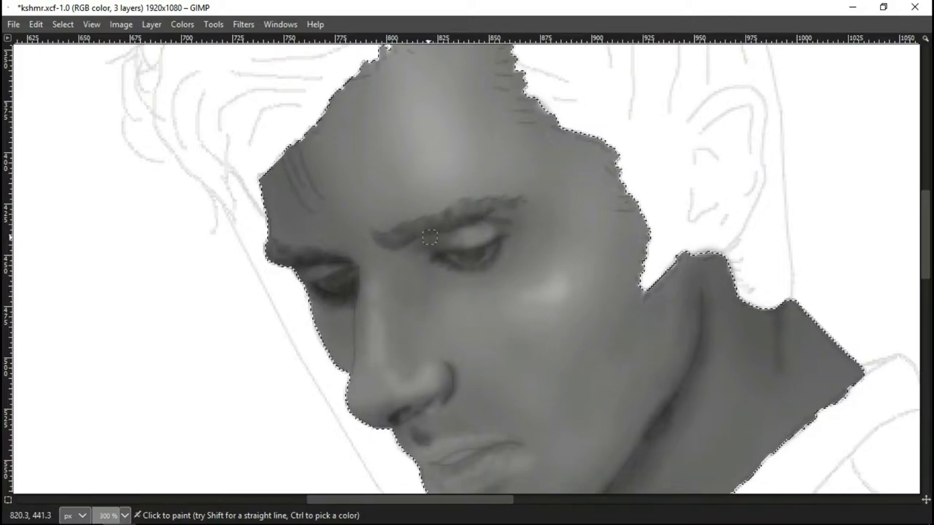
Step: Zoom and scroll closely around the eyes, nostrils and mouth line of the face
scroll(410, 237, "down", 3)
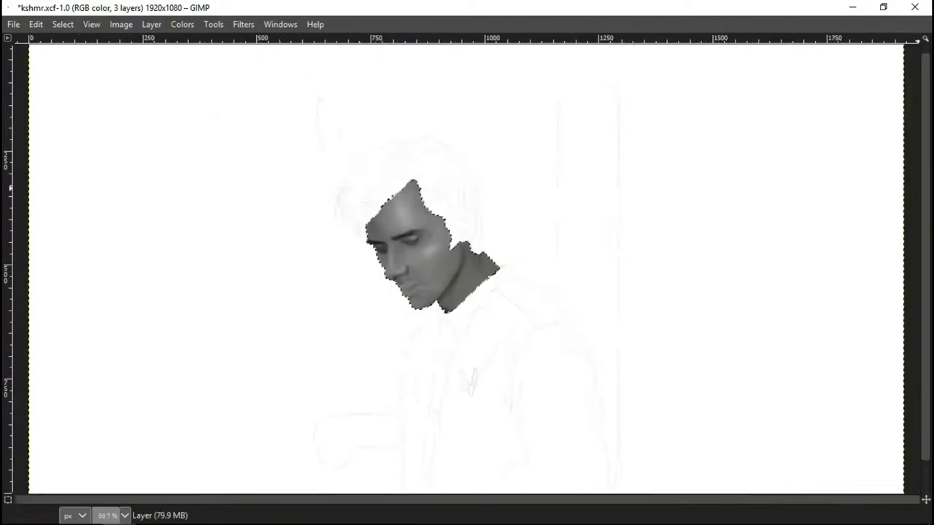
scroll(437, 292, "up", 5)
scroll(437, 292, "up", 2)
scroll(388, 289, "down", 1)
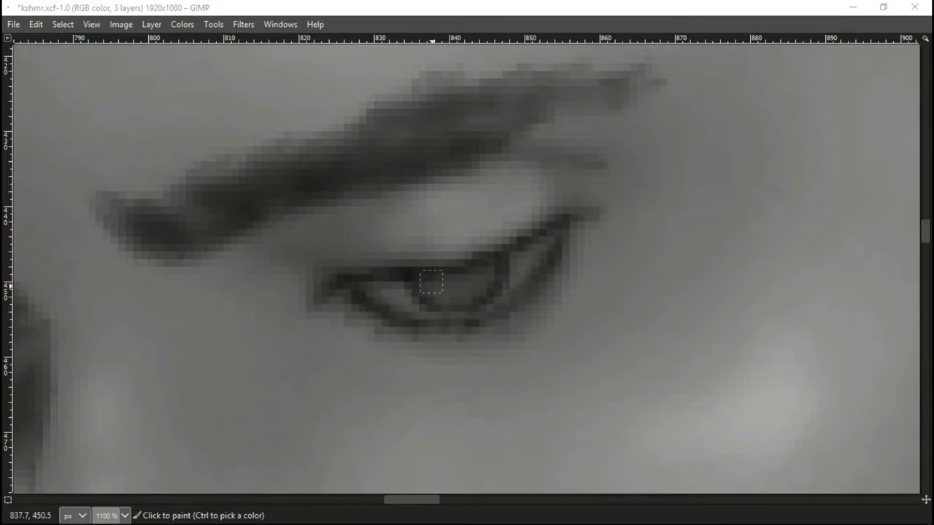
scroll(388, 288, "down", 4)
scroll(553, 323, "up", 3)
scroll(553, 323, "down", 3)
scroll(551, 323, "down", 1)
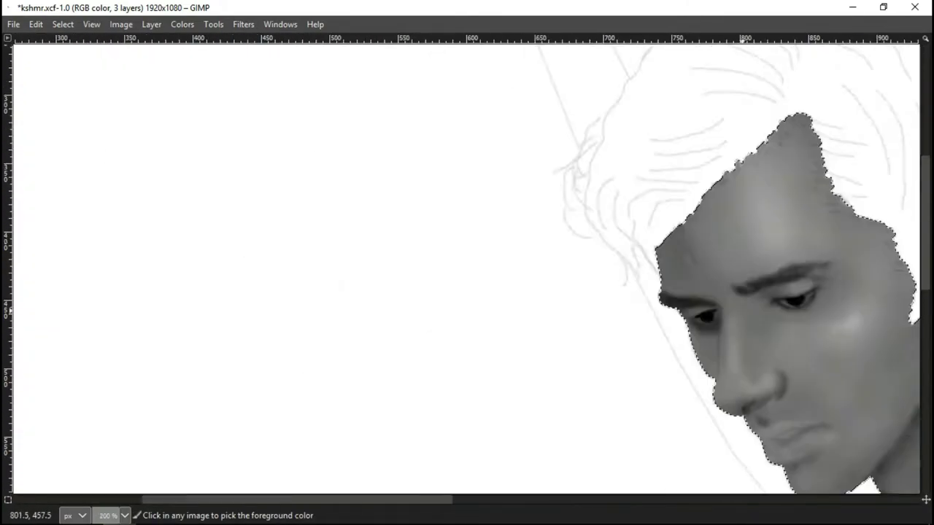
scroll(551, 323, "up", 5)
scroll(547, 350, "down", 8)
scroll(408, 365, "up", 8)
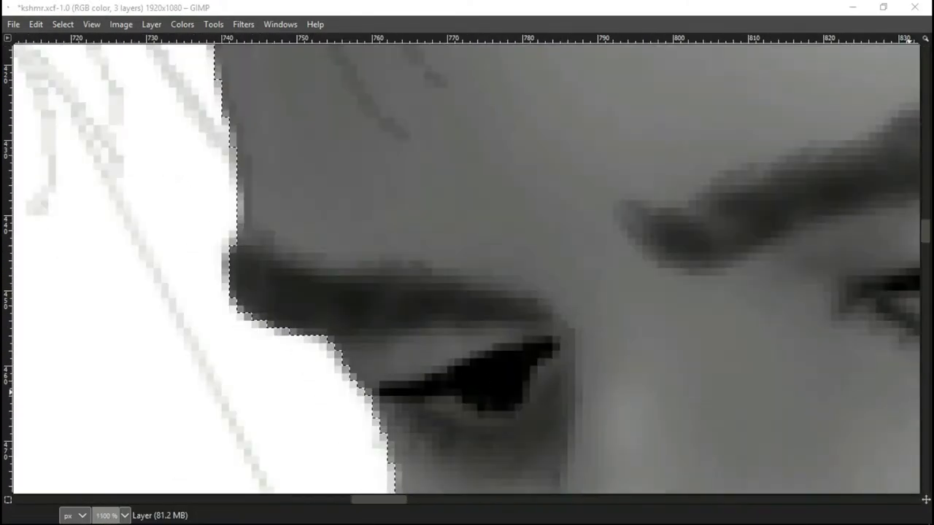
scroll(428, 281, "down", 4)
scroll(374, 157, "up", 4)
scroll(374, 157, "down", 1)
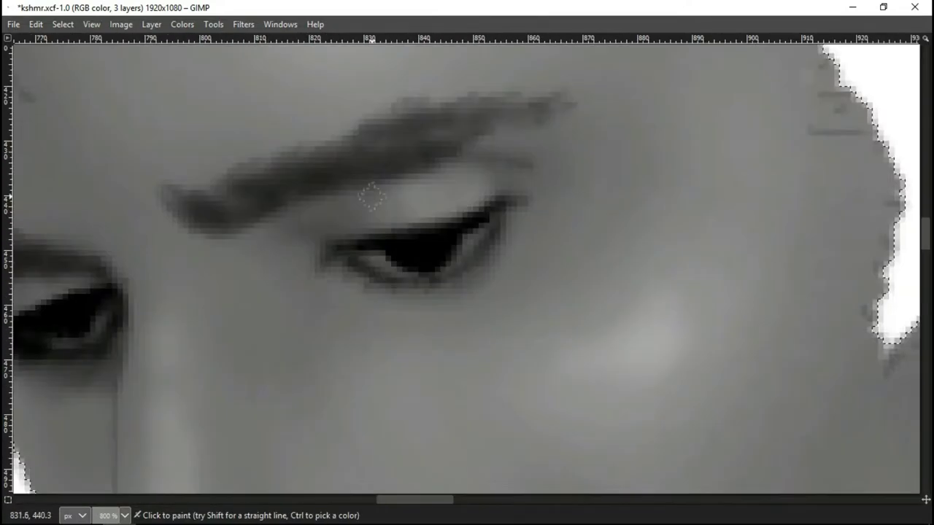
scroll(487, 239, "down", 2)
scroll(437, 314, "down", 1)
scroll(413, 354, "up", 2)
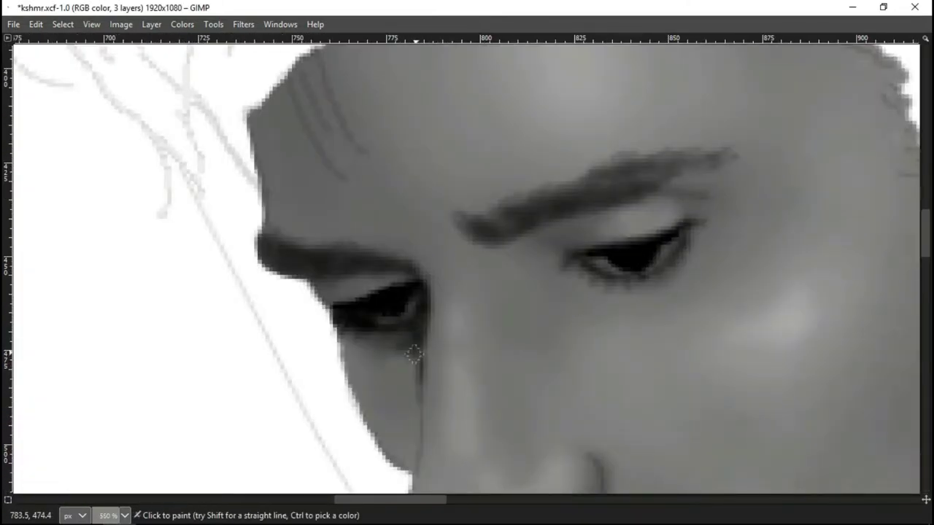
scroll(406, 413, "up", 5)
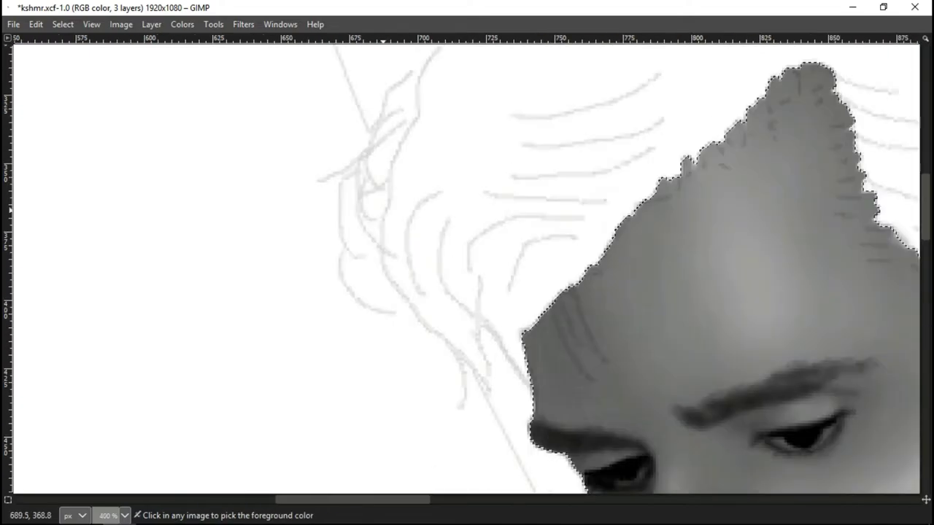
scroll(583, 292, "down", 1)
scroll(583, 291, "up", 2)
scroll(764, 339, "down", 1)
scroll(763, 339, "down", 4)
scroll(583, 320, "right", 5)
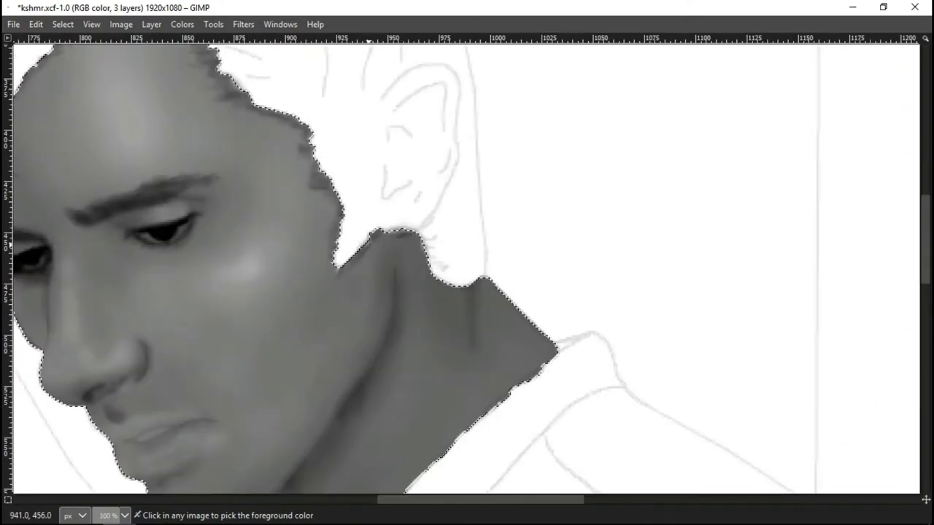
scroll(419, 301, "right", 1)
scroll(362, 382, "down", 5)
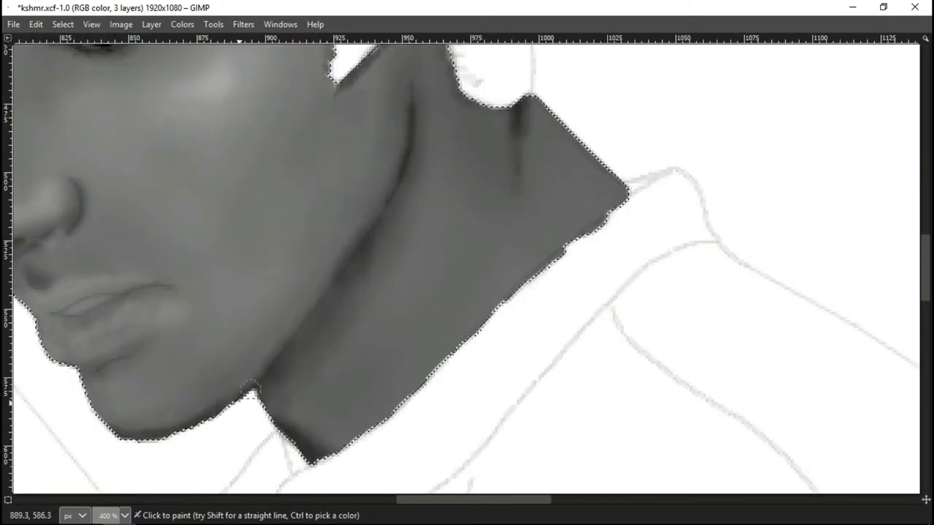
scroll(336, 394, "down", 2)
scroll(299, 409, "up", 3)
scroll(299, 410, "up", 2)
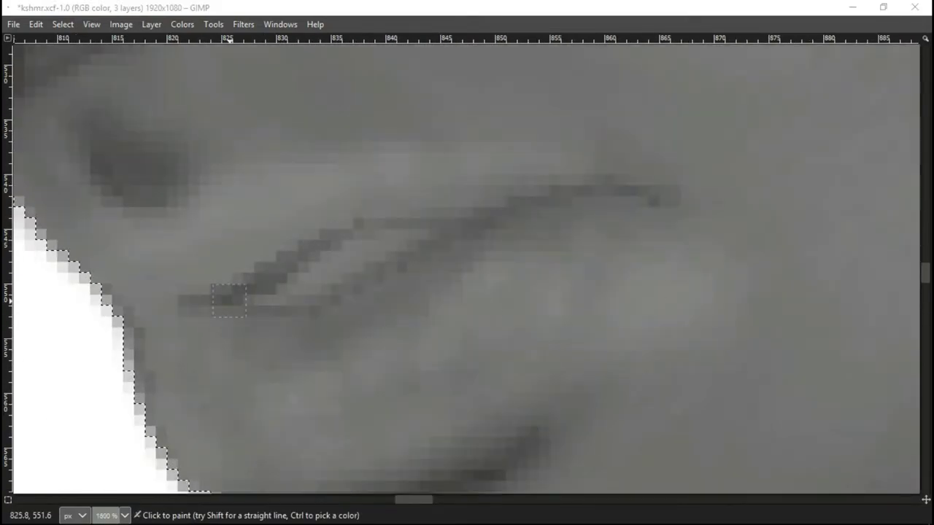
scroll(306, 398, "down", 1)
scroll(573, 272, "down", 5)
scroll(572, 271, "up", 7)
scroll(510, 335, "down", 1)
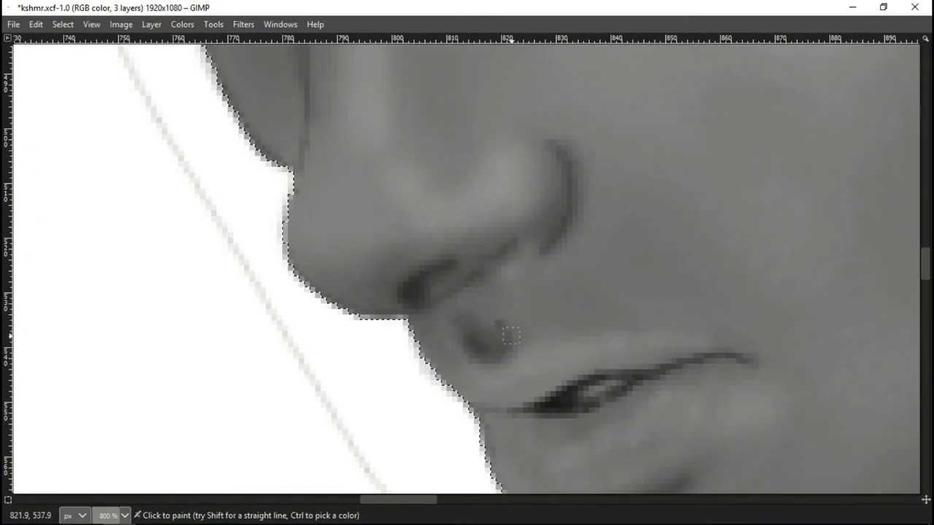
scroll(454, 392, "down", 5)
scroll(584, 314, "up", 4)
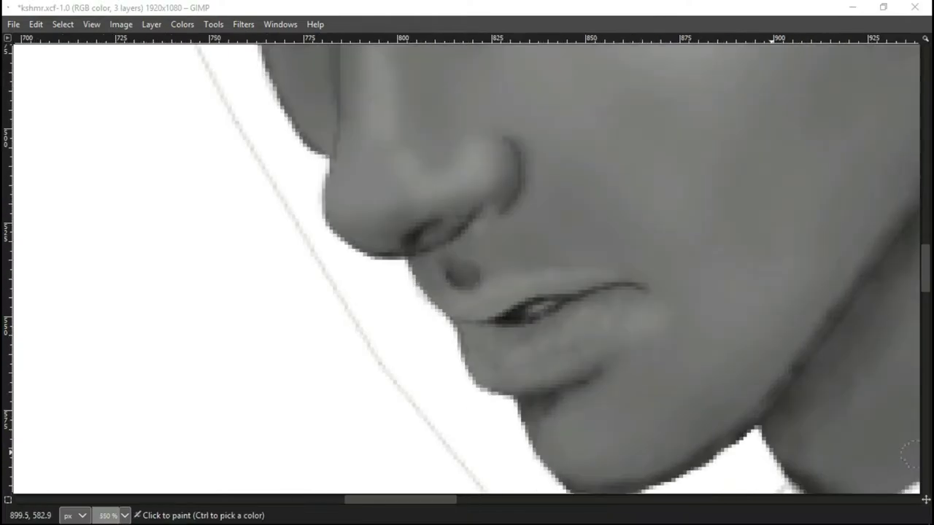
scroll(642, 317, "up", 1)
scroll(642, 317, "down", 1)
scroll(642, 318, "down", 3)
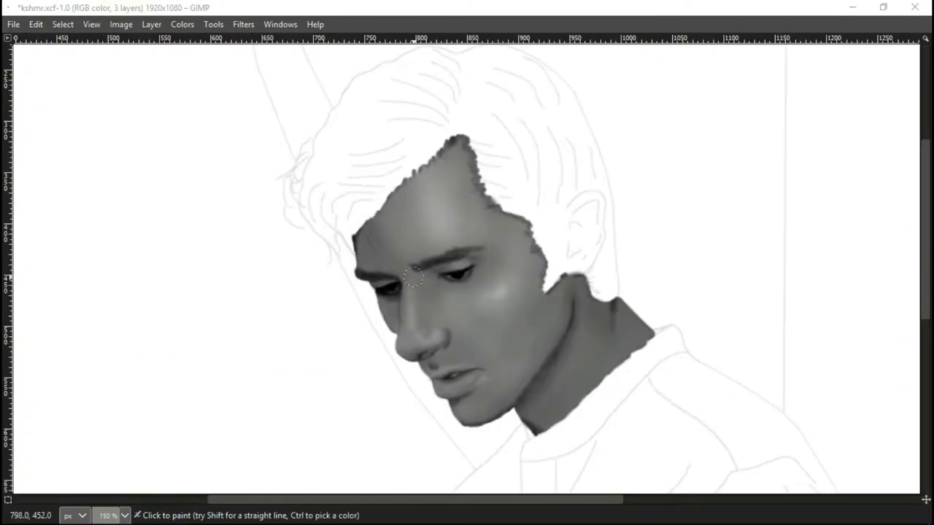
scroll(423, 286, "down", 2)
scroll(452, 255, "up", 4)
scroll(467, 241, "up", 1)
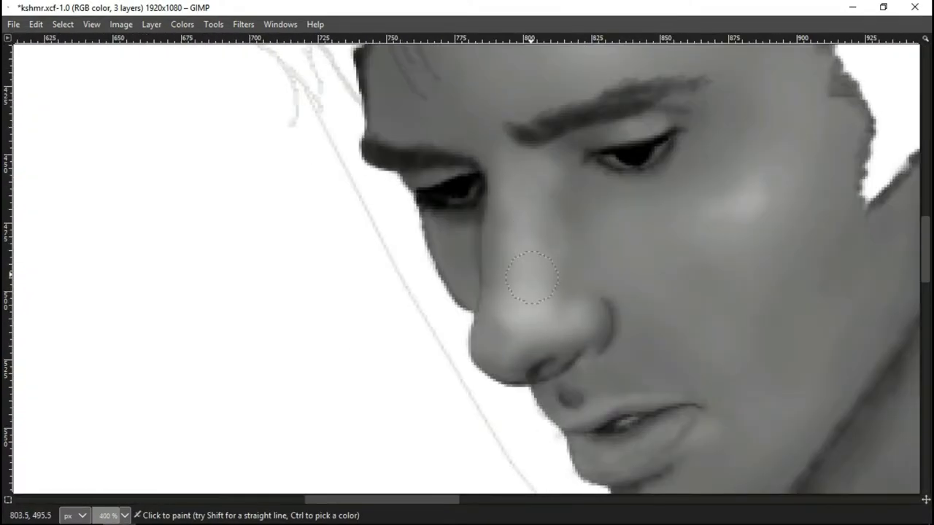
scroll(481, 229, "down", 5)
scroll(474, 219, "up", 4)
scroll(467, 226, "down", 1)
scroll(463, 230, "down", 4)
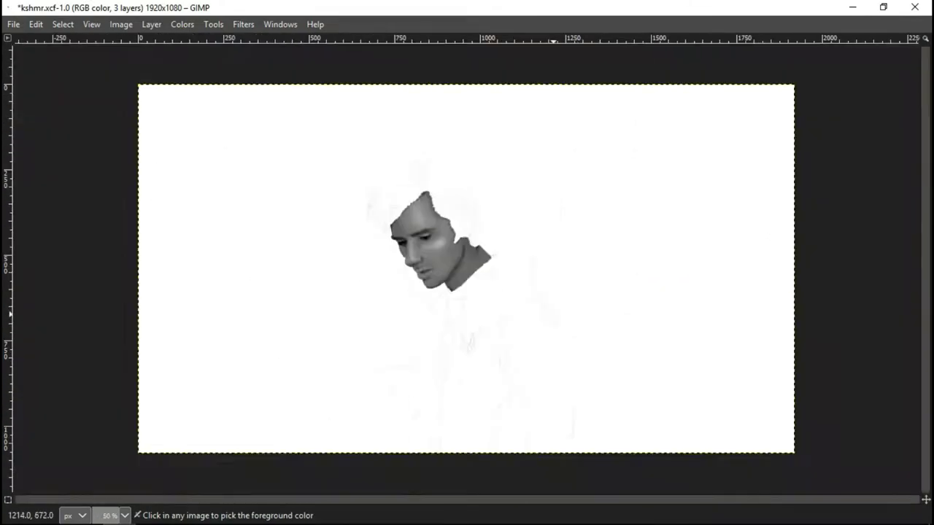
scroll(459, 235, "up", 4)
scroll(458, 235, "down", 1)
scroll(397, 230, "down", 1)
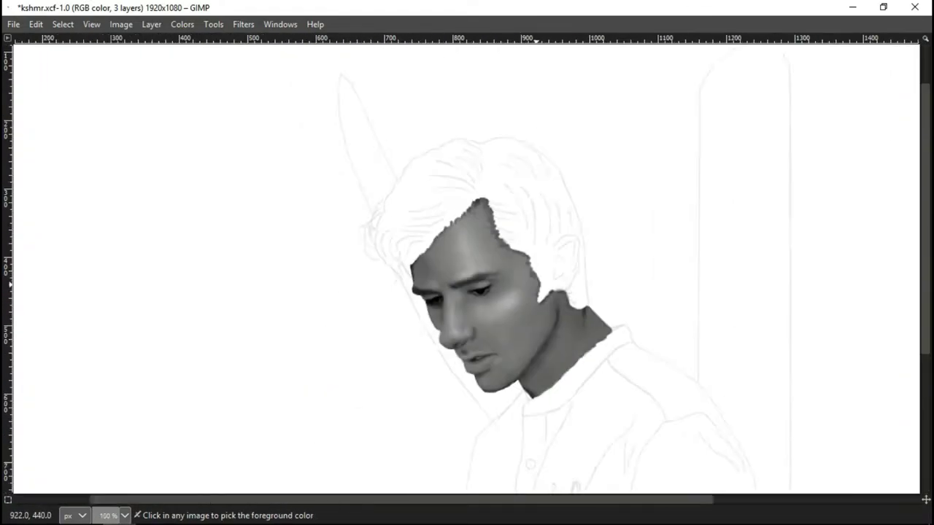
scroll(419, 237, "up", 2)
scroll(441, 247, "down", 1)
scroll(458, 256, "down", 3)
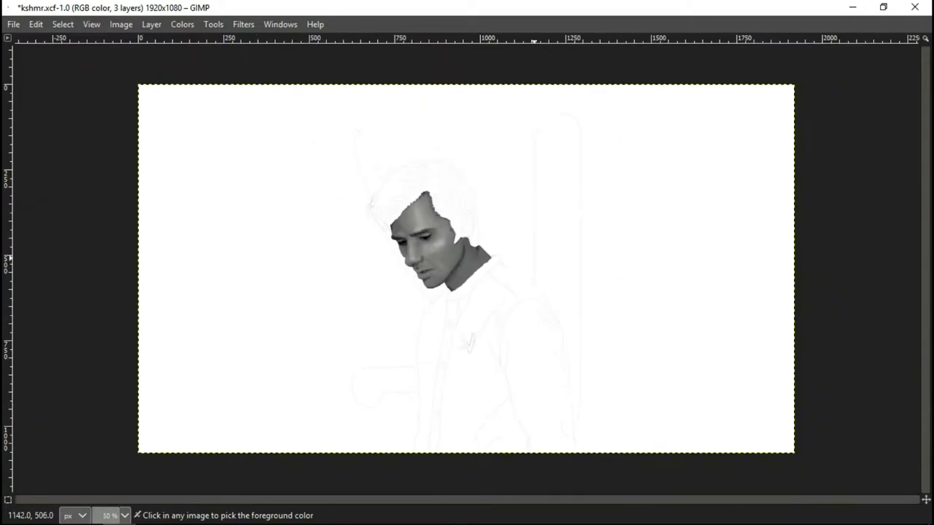
scroll(458, 255, "up", 3)
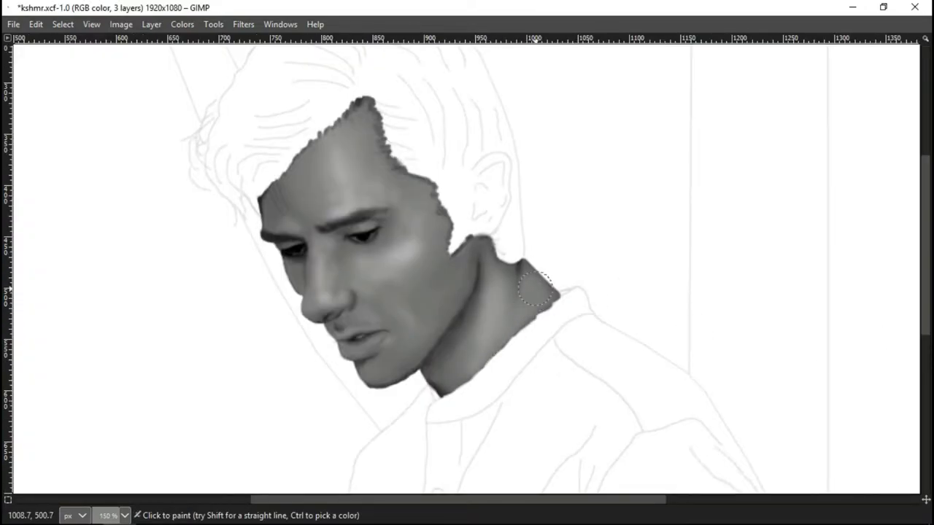
scroll(535, 290, "down", 4)
scroll(365, 214, "up", 4)
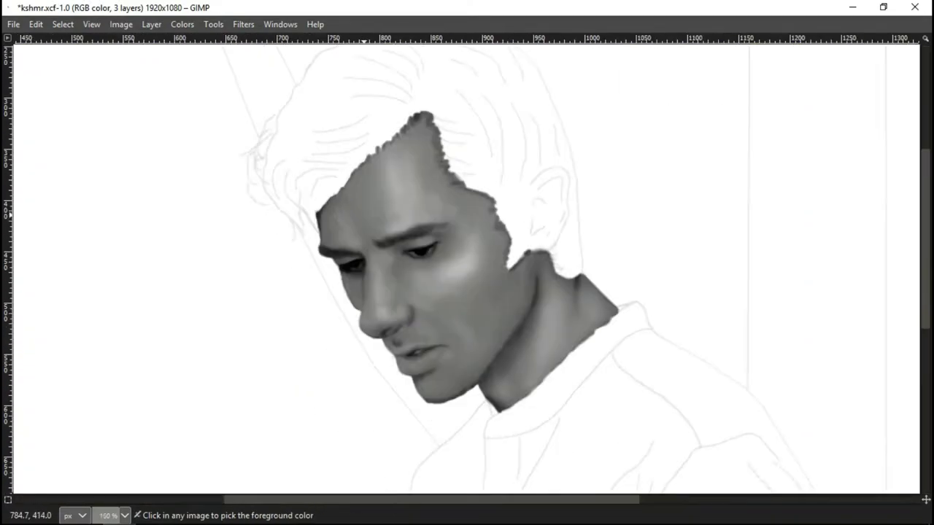
scroll(369, 211, "down", 2)
scroll(489, 163, "up", 2)
scroll(702, 321, "down", 1)
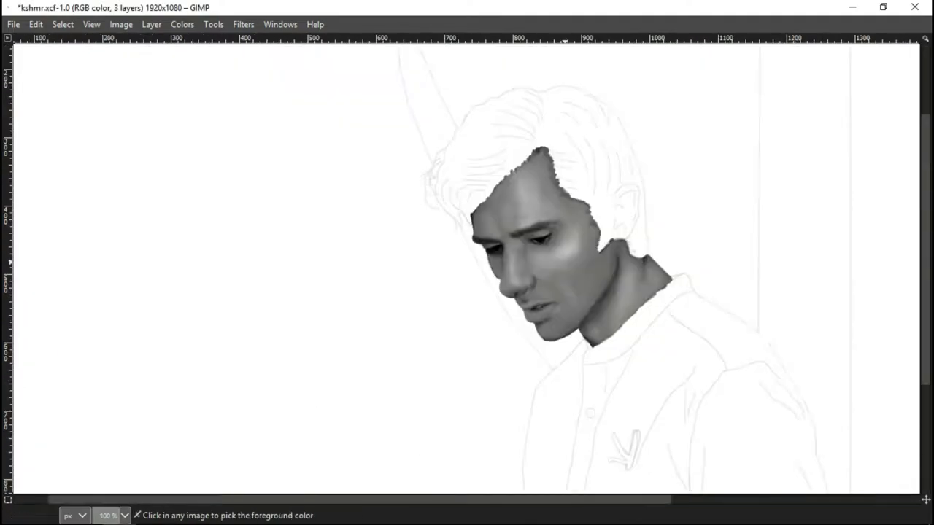
scroll(532, 248, "up", 2)
scroll(554, 233, "up", 1)
scroll(554, 233, "down", 3)
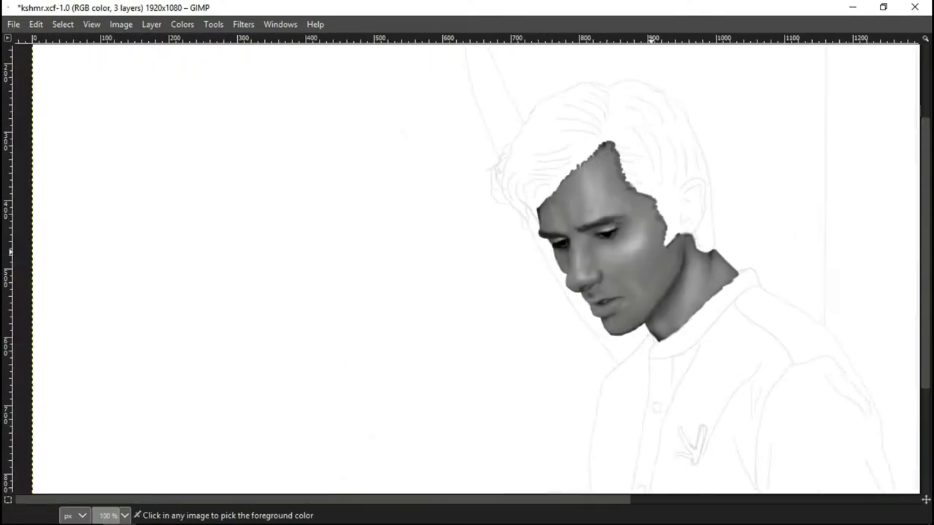
scroll(606, 306, "up", 2)
scroll(457, 312, "up", 2)
scroll(447, 245, "down", 5)
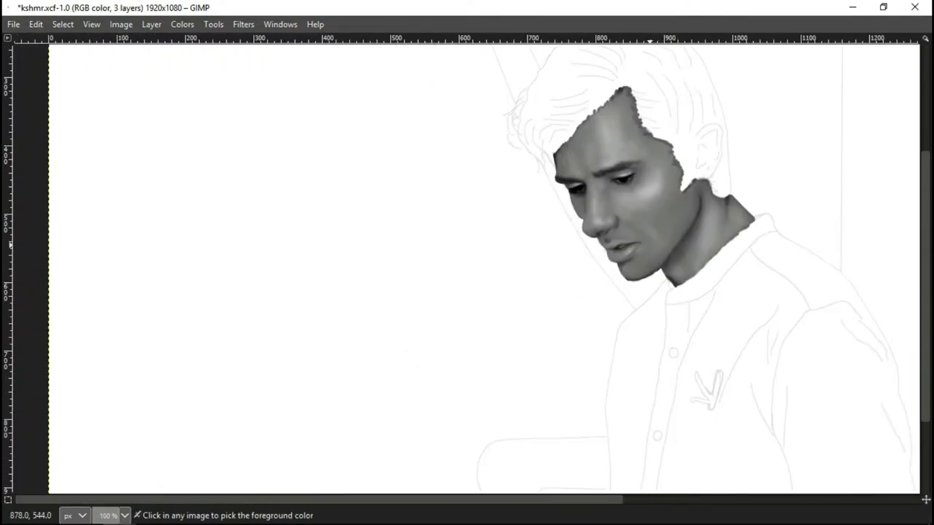
scroll(672, 200, "down", 1)
scroll(466, 205, "up", 4)
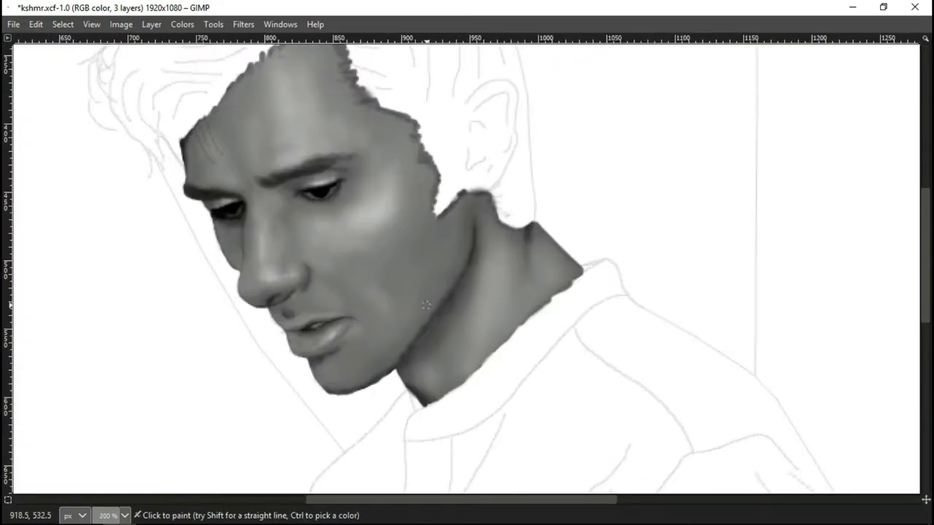
scroll(467, 204, "up", 1)
Step: Paint the ear in grey with a darker inner fold and lighter rim highlights
left_click_drag(466, 205, 484, 310)
mouse_move(446, 218)
left_mouse_down()
mouse_move(478, 240)
mouse_move(462, 344)
left_mouse_up()
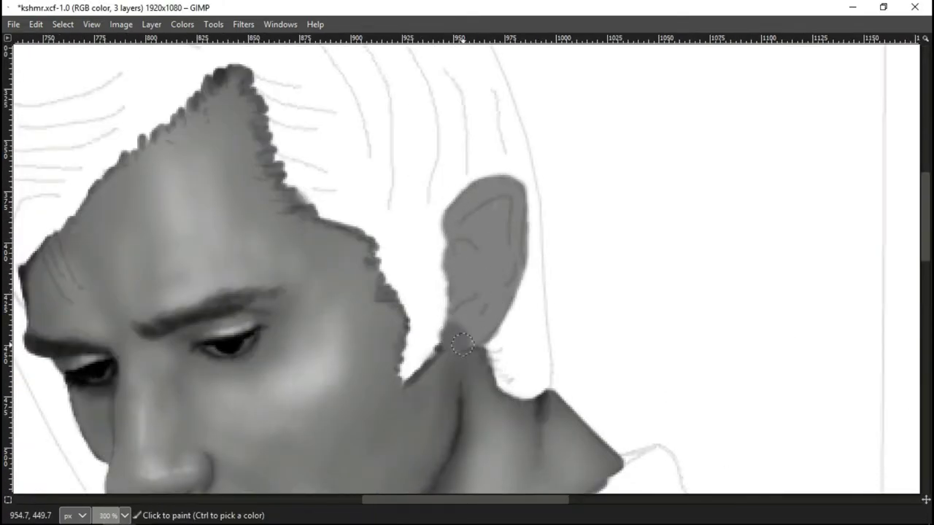
left_click_drag(510, 229, 463, 211)
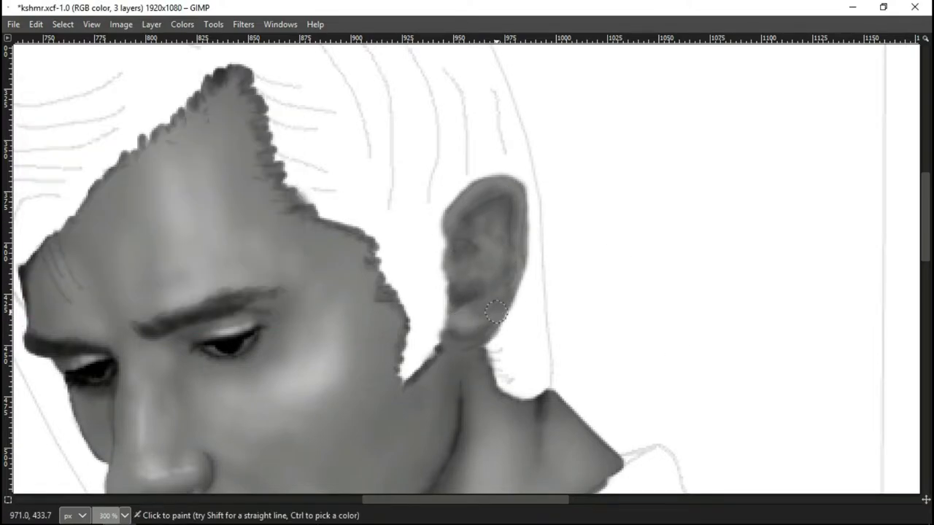
scroll(467, 277, "up", 1)
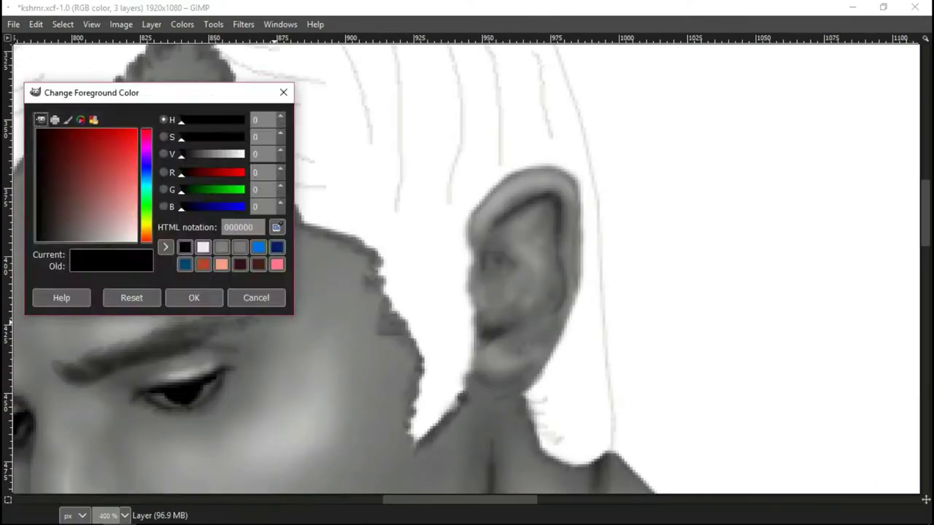
left_click_drag(511, 175, 568, 237)
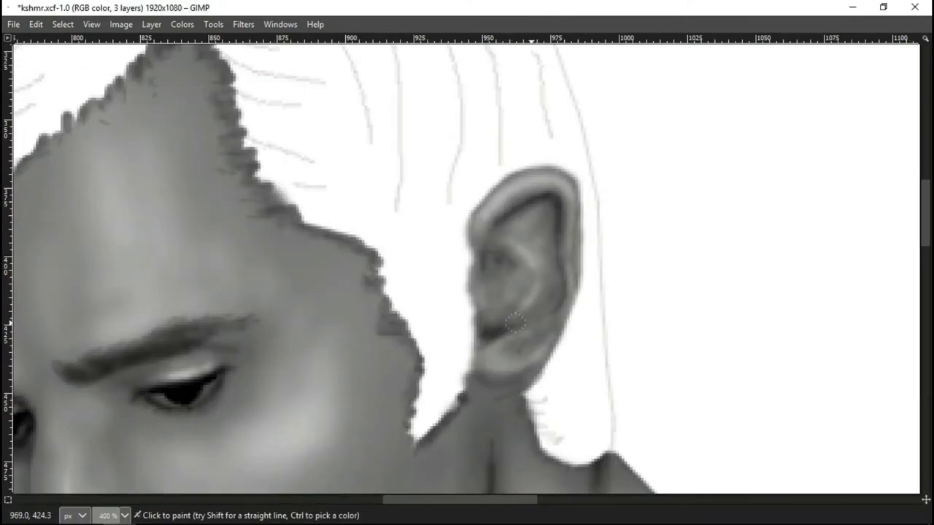
Step: Pick black and paint the first hair stroke above the forehead
scroll(514, 323, "down", 2)
scroll(460, 253, "up", 2)
scroll(553, 244, "down", 3)
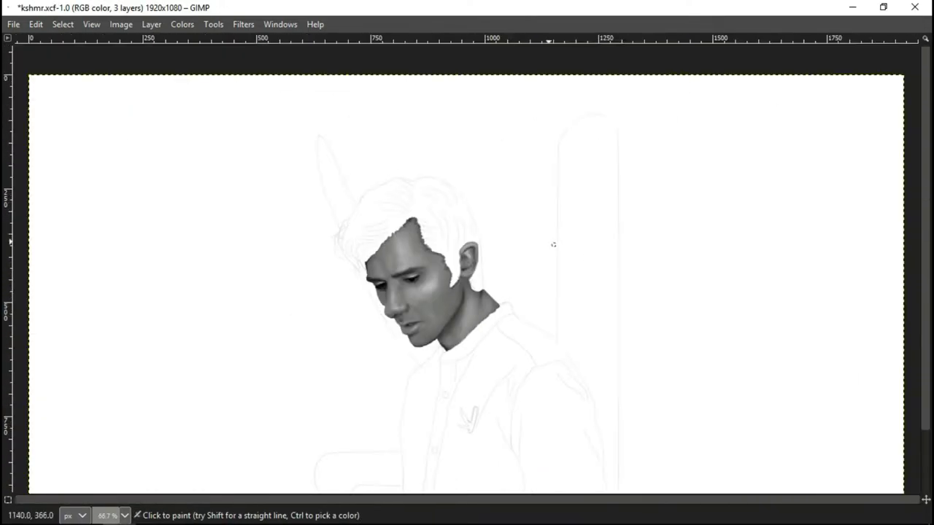
scroll(472, 270, "up", 5)
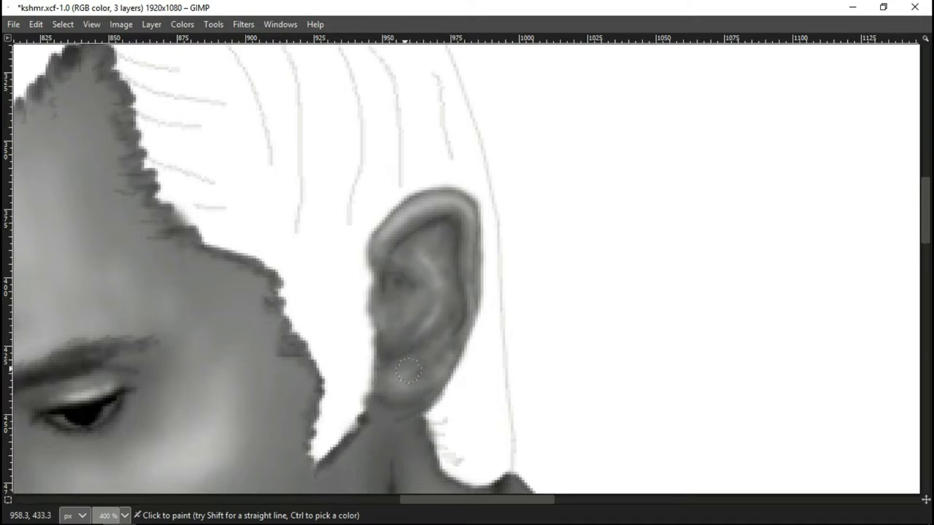
scroll(459, 239, "down", 1)
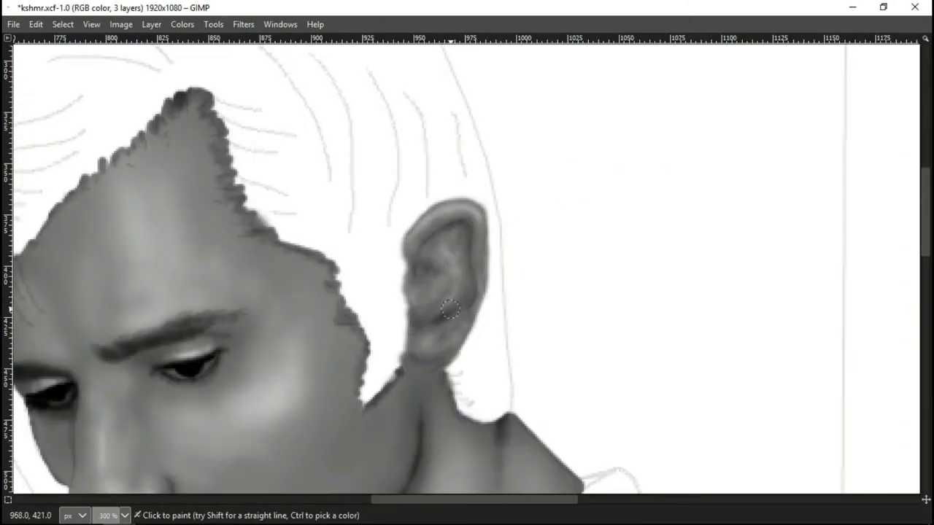
scroll(409, 275, "down", 3)
left_click(192, 296)
scroll(438, 219, "up", 2)
mouse_move(297, 209)
left_mouse_down()
mouse_move(578, 151)
mouse_move(500, 246)
left_mouse_up()
Step: Save the painting to kshmr.xcf
scroll(510, 255, "down", 3)
key("ctrl+s")
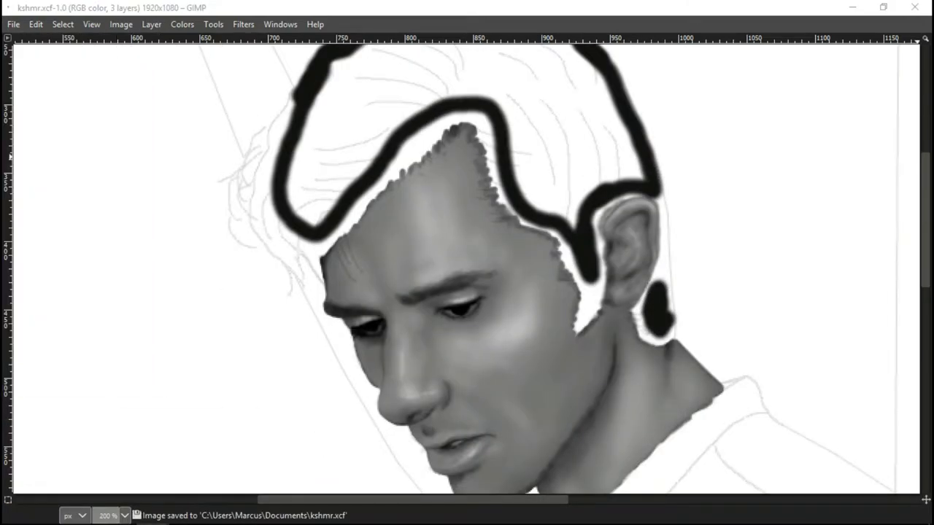
scroll(356, 77, "up", 3)
Step: Fill the hair area and its edge along the face with solid black
mouse_move(356, 77)
left_mouse_down()
mouse_move(288, 306)
mouse_move(548, 146)
mouse_move(579, 311)
mouse_move(298, 333)
left_mouse_up()
scroll(344, 271, "up", 2)
scroll(663, 197, "up", 1)
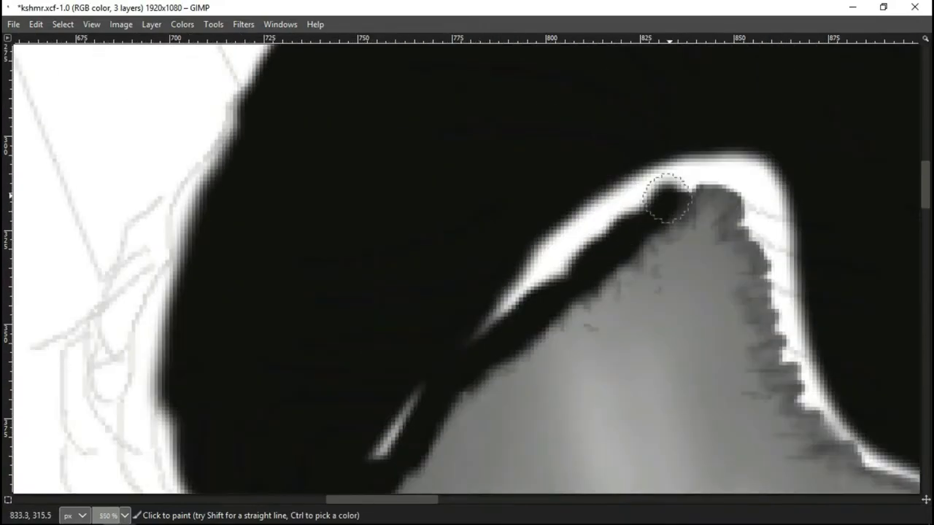
left_click_drag(663, 198, 487, 334)
scroll(486, 334, "down", 6)
scroll(469, 387, "up", 5)
scroll(431, 200, "down", 1)
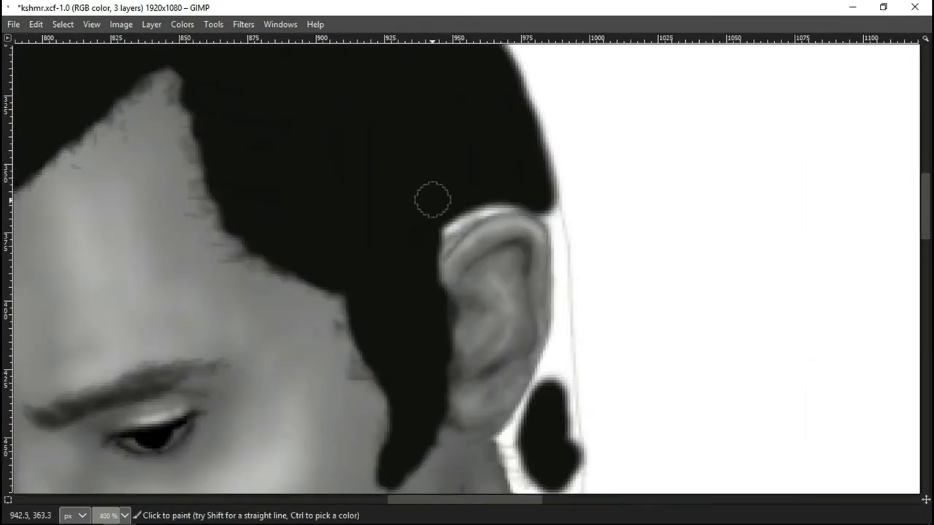
Step: Paint black hair over the ear-top highlight and the edges above the face
mouse_move(441, 234)
left_mouse_down()
mouse_move(511, 206)
mouse_move(445, 232)
left_mouse_up()
scroll(445, 232, "down", 3)
left_click_drag(554, 88, 532, 354)
scroll(532, 354, "up", 3)
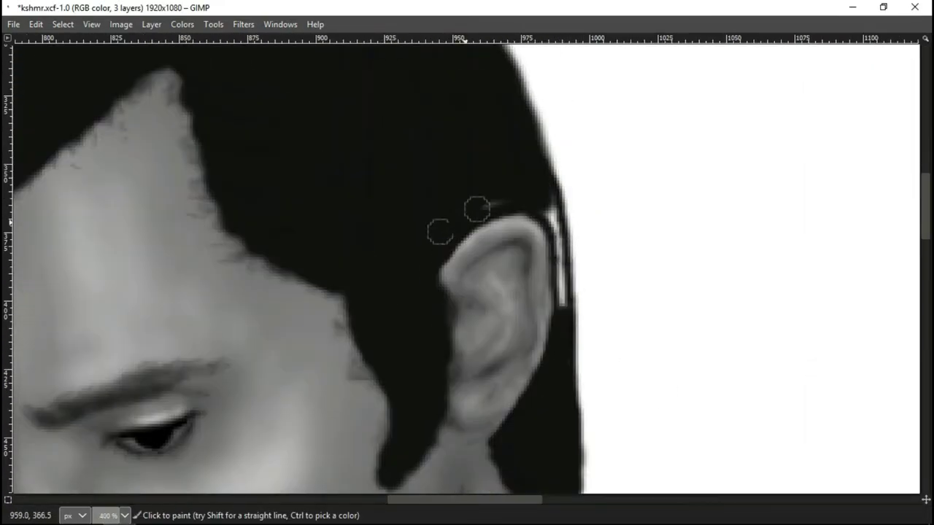
left_click_drag(479, 209, 501, 215)
scroll(501, 216, "down", 3)
scroll(358, 186, "up", 3)
scroll(350, 260, "left", 8)
scroll(319, 390, "up", 2)
mouse_move(350, 260)
left_mouse_down()
mouse_move(319, 390)
mouse_move(390, 172)
left_mouse_up()
scroll(391, 173, "down", 3)
scroll(390, 139, "up", 2)
Step: Draw thin dark strand strokes at the temple to feather the hairline
left_click_drag(504, 153, 560, 237)
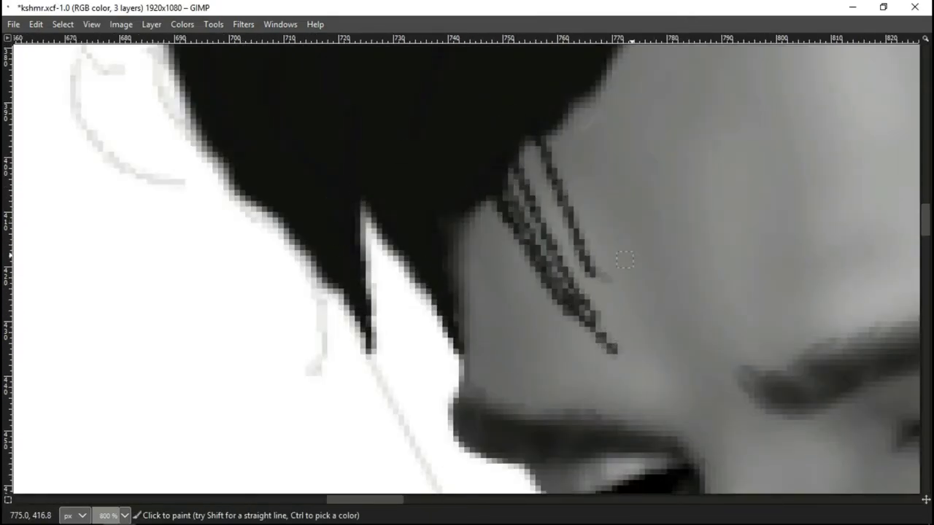
left_click_drag(521, 173, 576, 241)
scroll(554, 219, "down", 1)
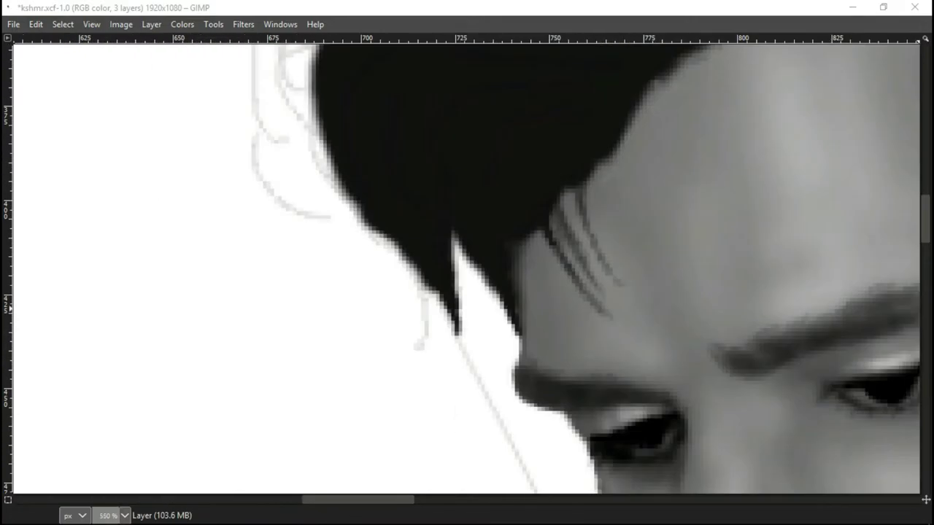
scroll(554, 219, "up", 1)
left_click_drag(554, 204, 576, 306)
scroll(569, 292, "down", 3)
scroll(375, 236, "up", 2)
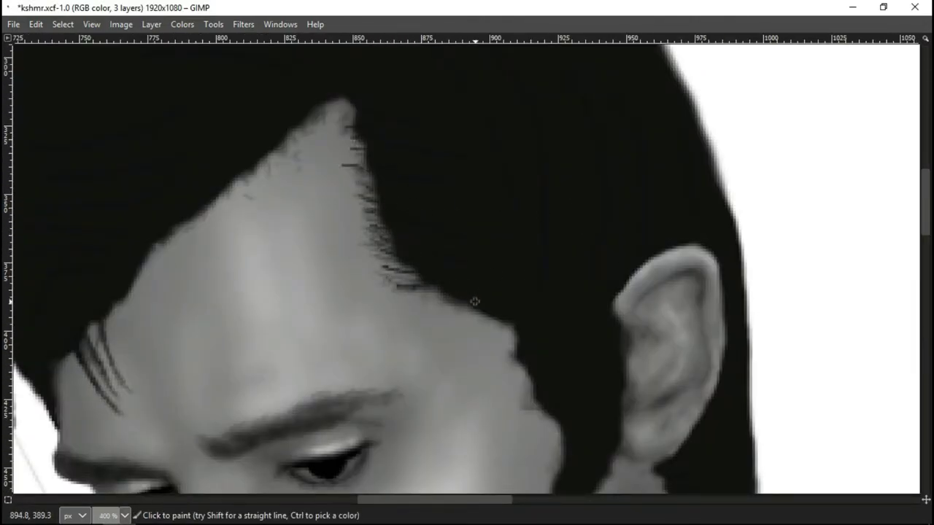
scroll(518, 334, "up", 1)
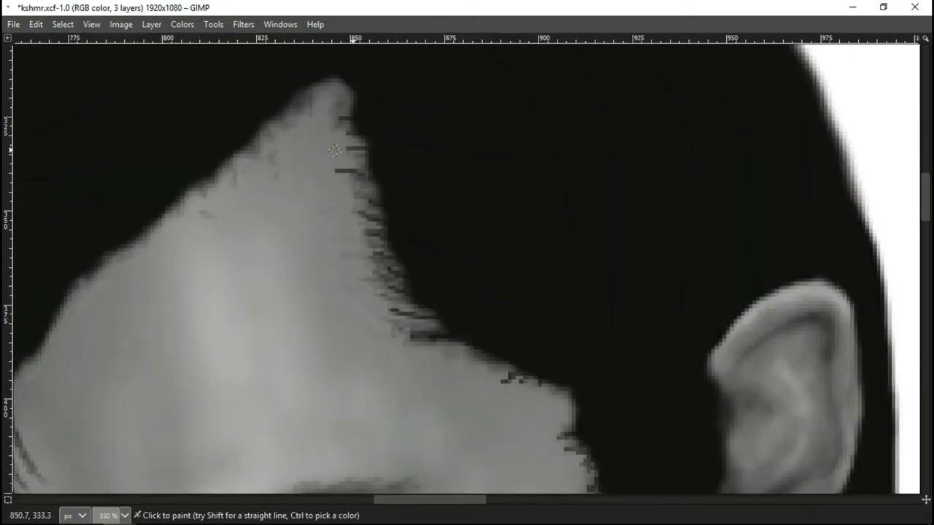
scroll(438, 292, "down", 3)
scroll(396, 245, "up", 2)
Step: Soften the hairline briefly with Smudge, then return to the Paintbrush
key("s")
scroll(394, 305, "down", 3)
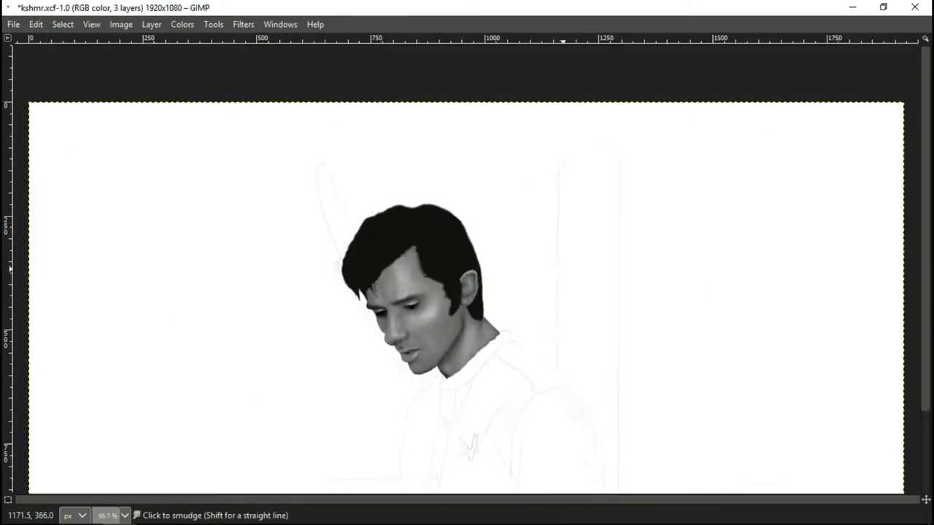
key("p")
scroll(401, 177, "up", 2)
scroll(401, 177, "up", 1)
scroll(439, 177, "down", 3)
scroll(327, 219, "up", 3)
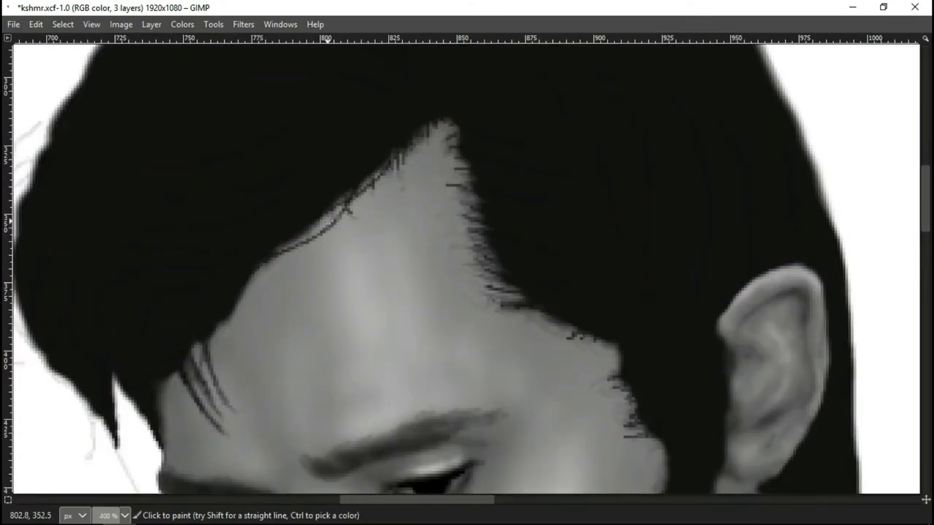
scroll(231, 280, "left", 4)
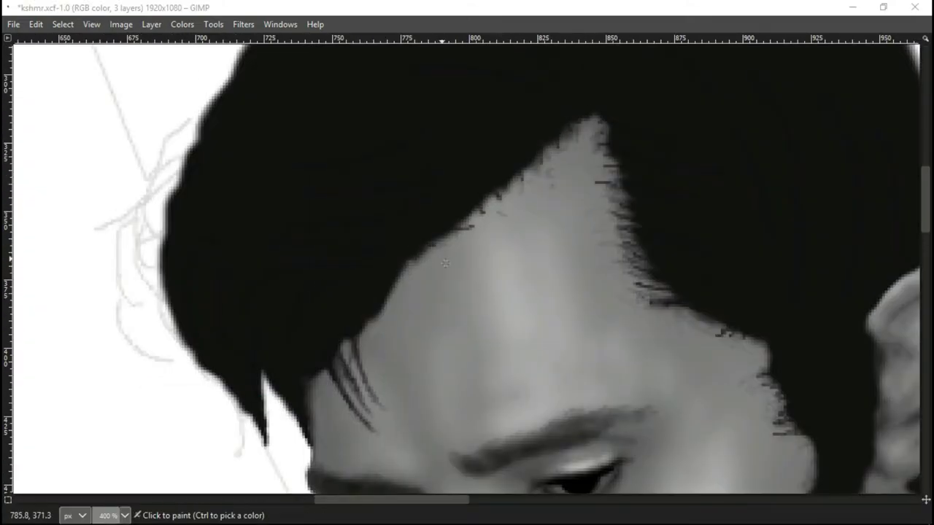
scroll(559, 151, "down", 1)
scroll(396, 285, "up", 1)
key("s")
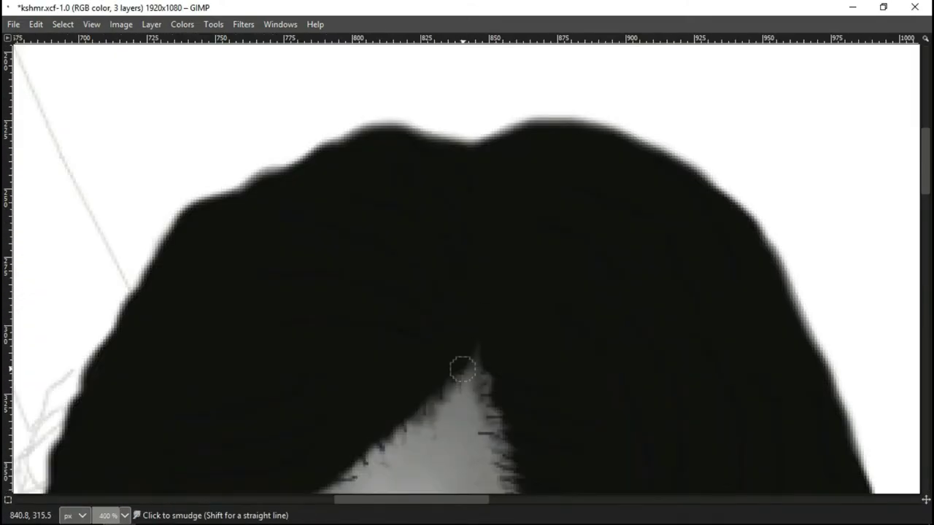
scroll(462, 364, "up", 1)
key("shift+ctrl+j")
scroll(326, 313, "up", 3)
key("p")
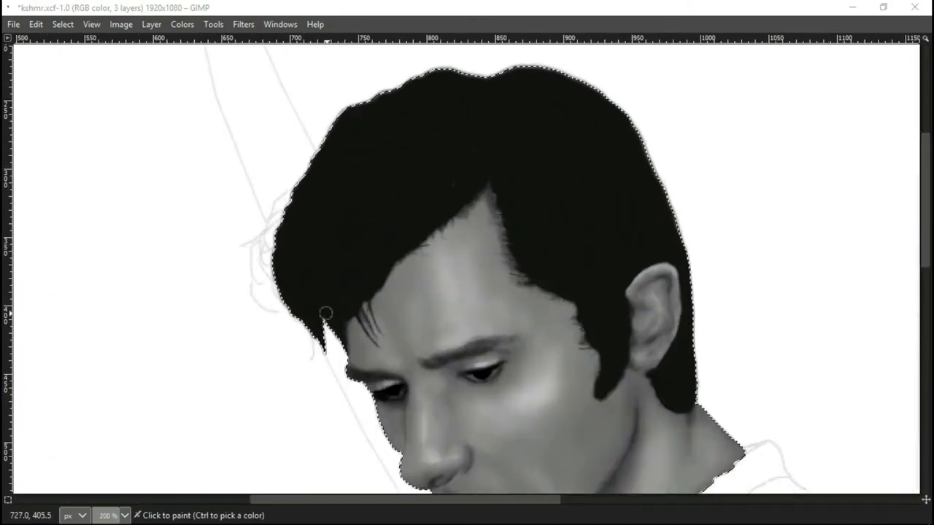
mouse_move(665, 213)
left_mouse_down()
mouse_move(652, 199)
mouse_move(584, 243)
left_mouse_up()
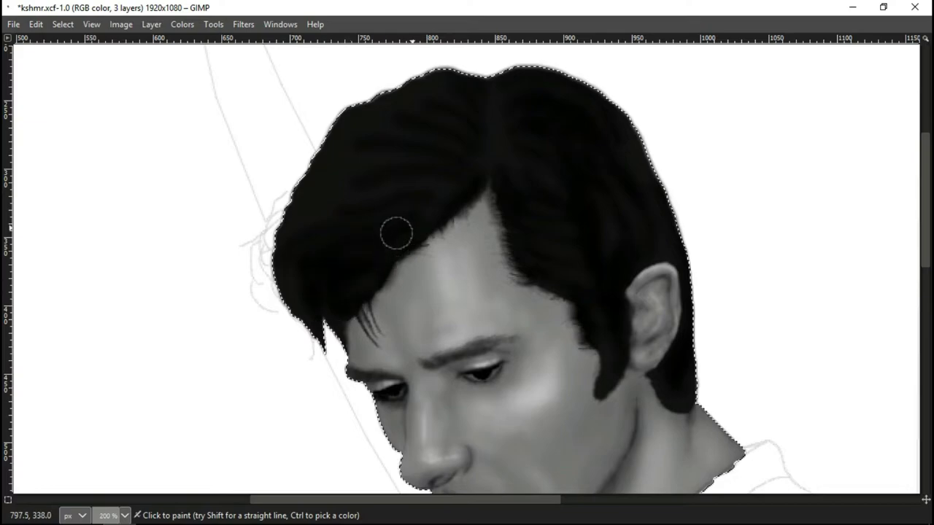
scroll(554, 211, "down", 1)
scroll(198, 313, "up", 1)
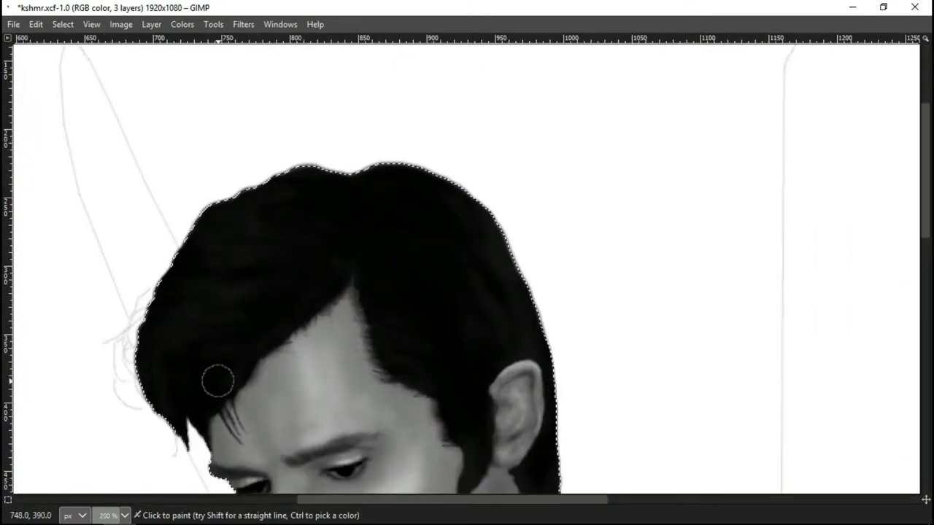
scroll(218, 381, "down", 1)
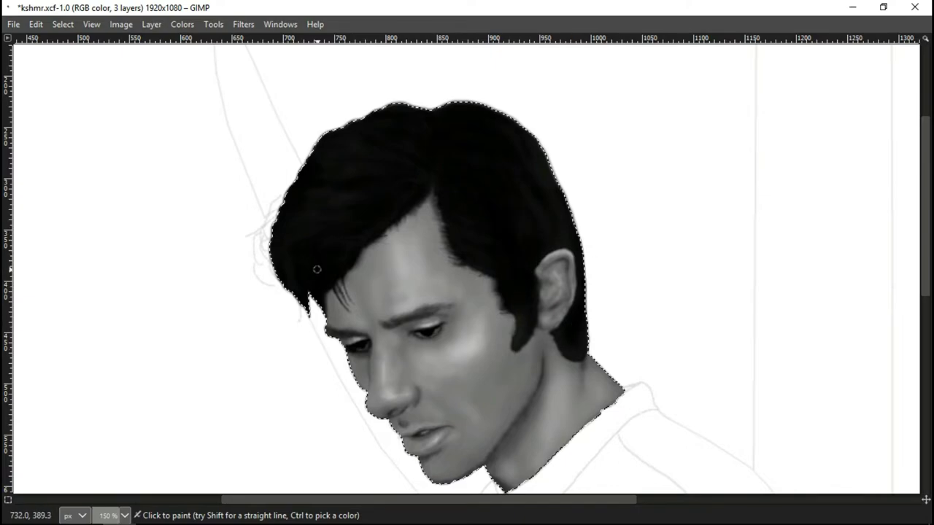
scroll(592, 335, "up", 1)
scroll(592, 335, "left", 1)
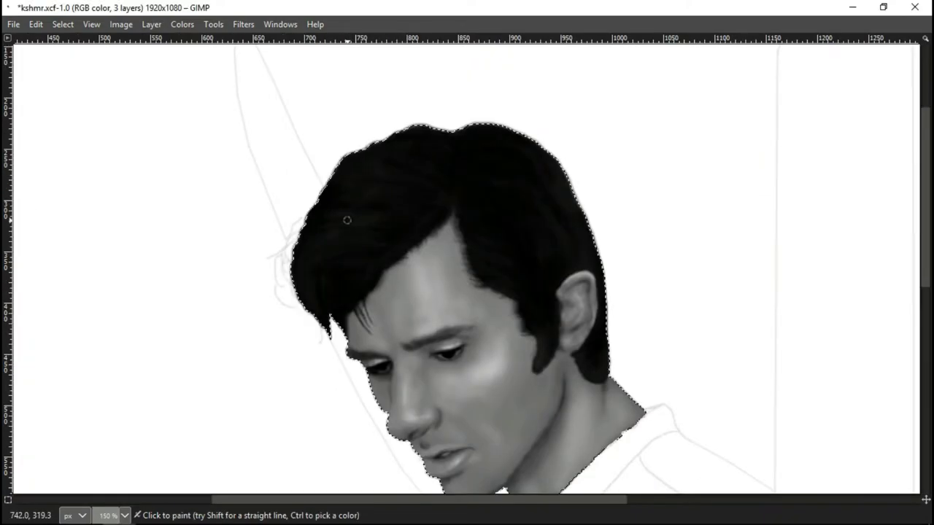
scroll(346, 220, "up", 2)
scroll(384, 273, "down", 1)
scroll(513, 112, "down", 1)
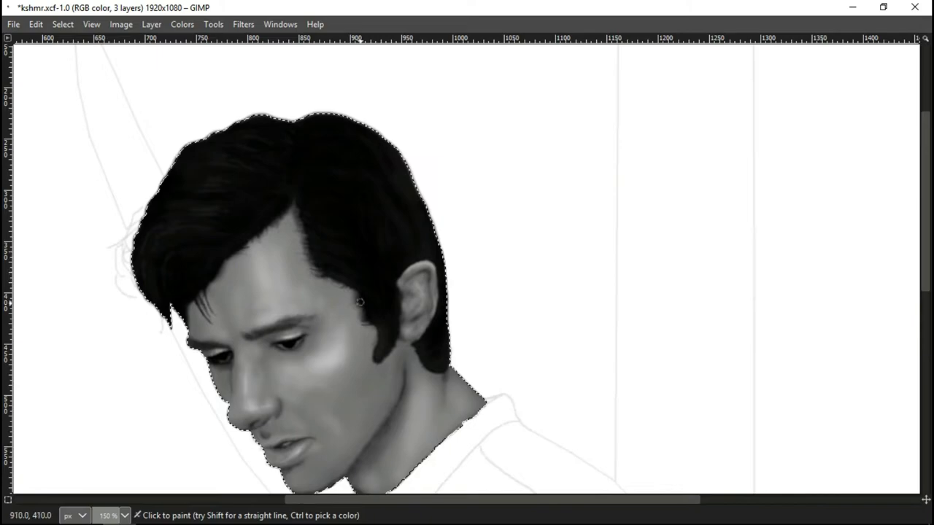
scroll(185, 301, "down", 2)
scroll(423, 179, "up", 1)
Step: Paint thick black strokes along the shirt collar and down the neck
scroll(423, 180, "up", 4)
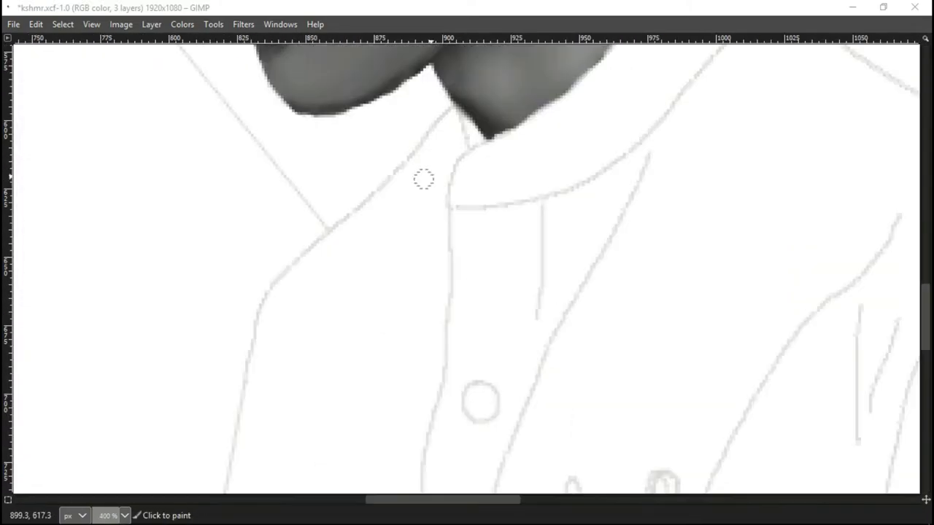
scroll(449, 123, "up", 1)
left_click_drag(450, 123, 666, 261)
scroll(692, 313, "down", 2)
mouse_move(469, 209)
left_mouse_down()
mouse_move(546, 261)
mouse_move(536, 474)
left_mouse_up()
scroll(613, 153, "down", 2)
scroll(547, 382, "down", 3)
scroll(535, 474, "down", 1)
Step: Fill the shirt body solid black, tracing its left edge and touching up the collar
left_click_drag(568, 186, 619, 321)
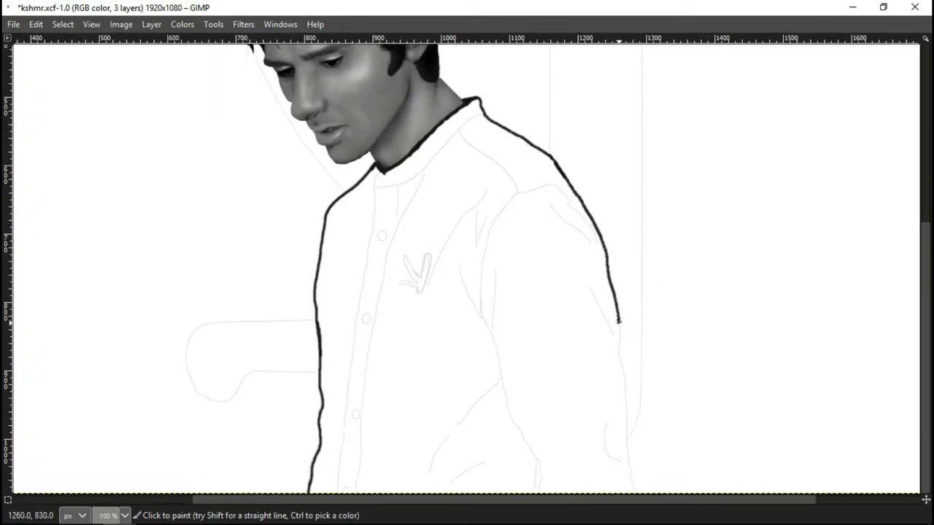
mouse_move(467, 183)
left_mouse_down()
mouse_move(542, 218)
mouse_move(416, 198)
left_mouse_up()
scroll(328, 292, "up", 3)
mouse_move(332, 218)
left_mouse_down()
mouse_move(319, 313)
mouse_move(335, 459)
left_mouse_up()
left_click_drag(333, 235, 331, 102)
scroll(390, 198, "down", 3)
left_click_drag(389, 198, 381, 434)
scroll(498, 279, "up", 3)
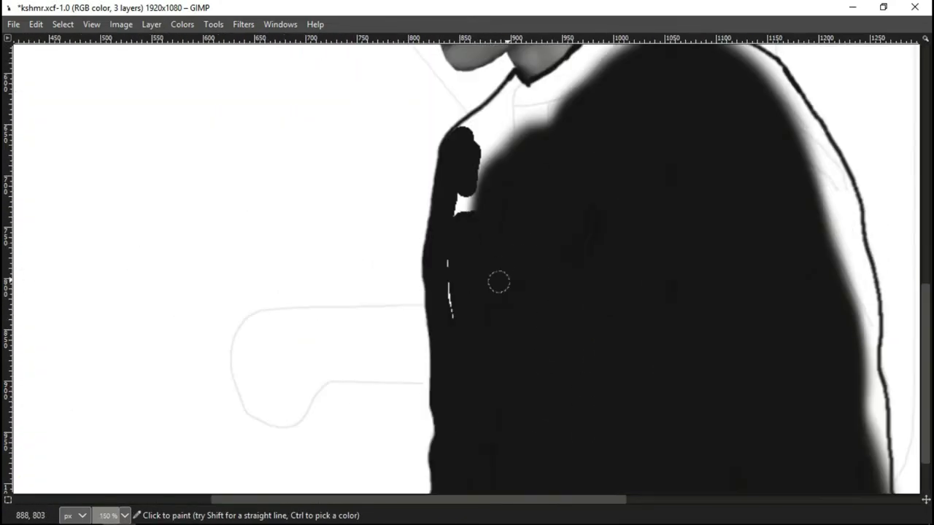
left_click_drag(498, 279, 523, 155)
Step: Paint the black edge down the right shoulder and side of the shirt
scroll(523, 154, "up", 1)
scroll(523, 154, "down", 3)
scroll(709, 214, "up", 2)
left_click_drag(709, 214, 833, 454)
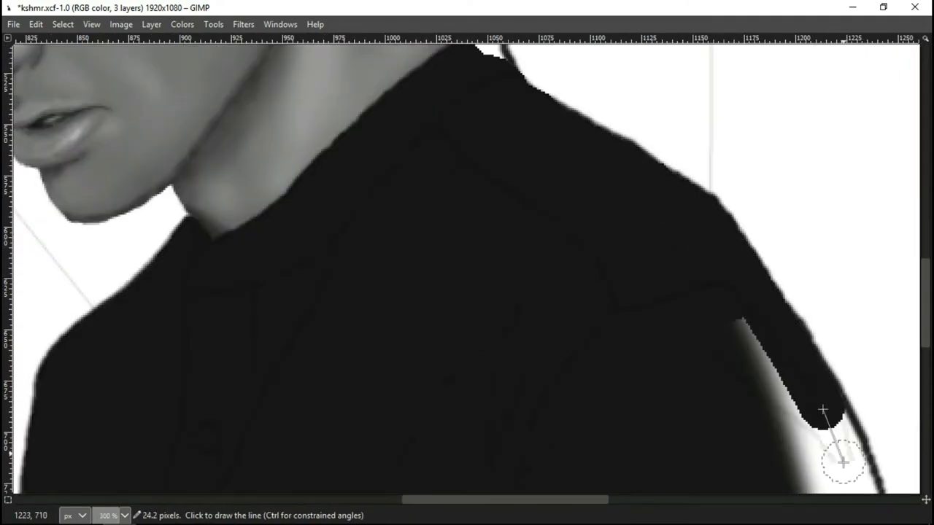
scroll(833, 454, "down", 1)
left_click_drag(642, 217, 635, 343)
scroll(635, 344, "down", 3)
scroll(504, 302, "up", 3)
scroll(504, 302, "down", 3)
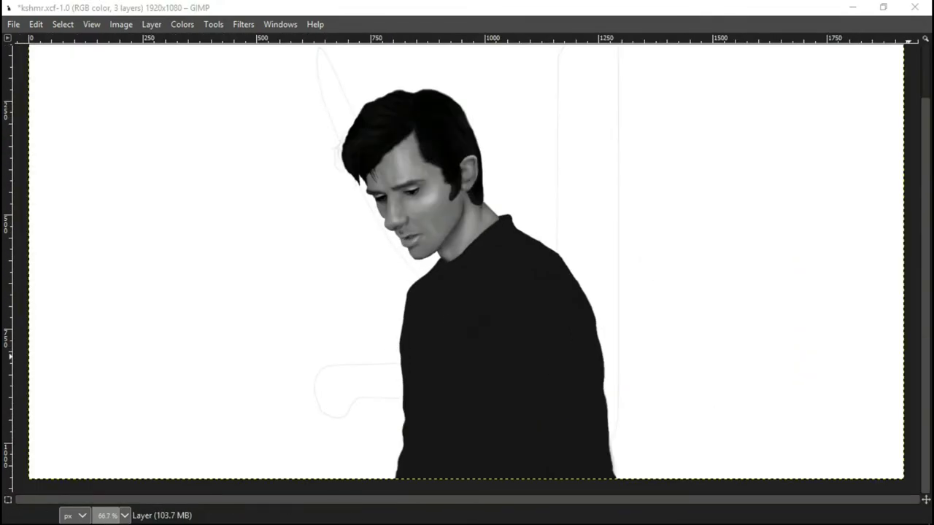
scroll(393, 261, "up", 3)
Step: Scroll around the black shirt while airbrushing soft fold shading and small buttons
scroll(492, 258, "down", 1)
scroll(722, 133, "down", 1)
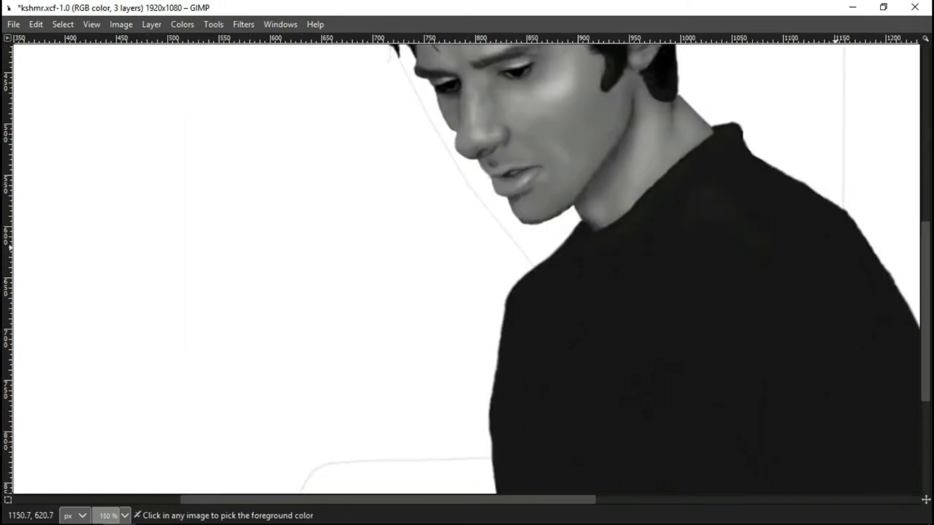
scroll(523, 289, "down", 2)
scroll(601, 171, "down", 1)
scroll(467, 263, "down", 3)
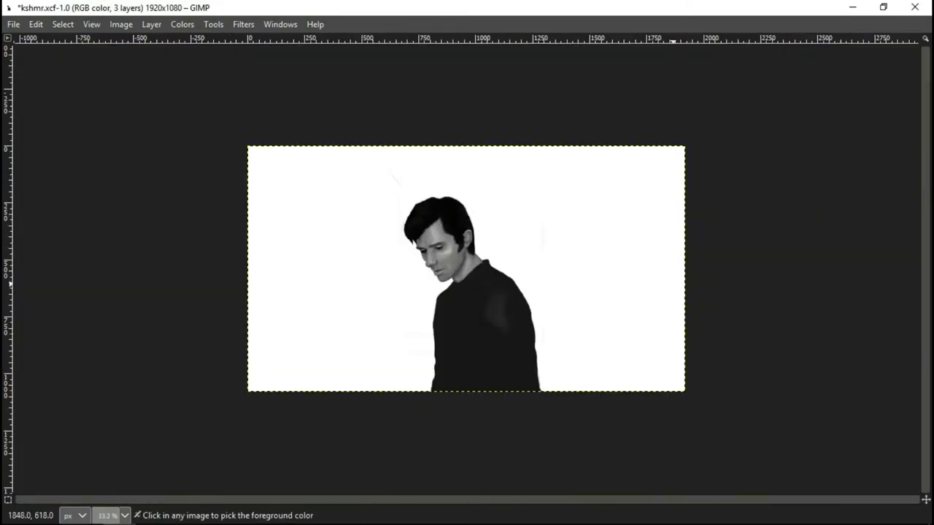
scroll(613, 423, "up", 1)
scroll(540, 426, "up", 2)
scroll(477, 266, "down", 1)
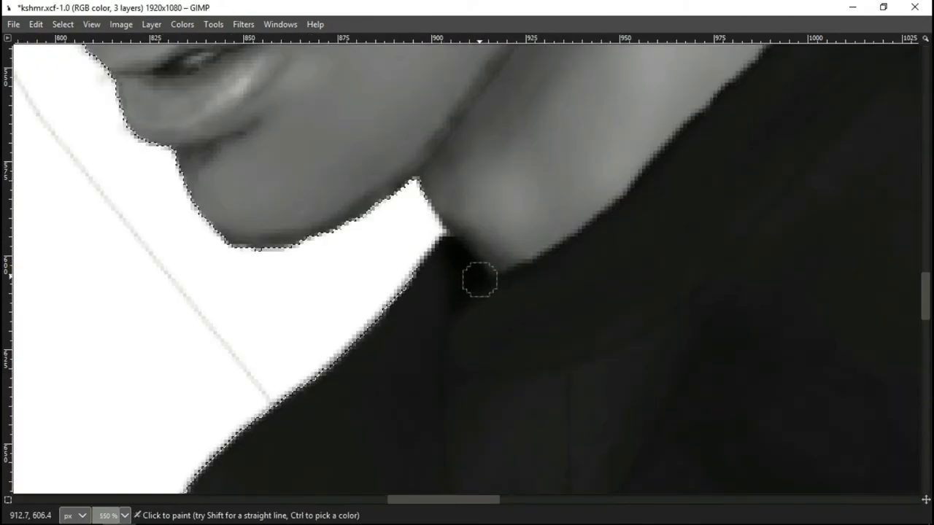
scroll(438, 280, "down", 1)
scroll(471, 279, "down", 1)
scroll(573, 221, "down", 2)
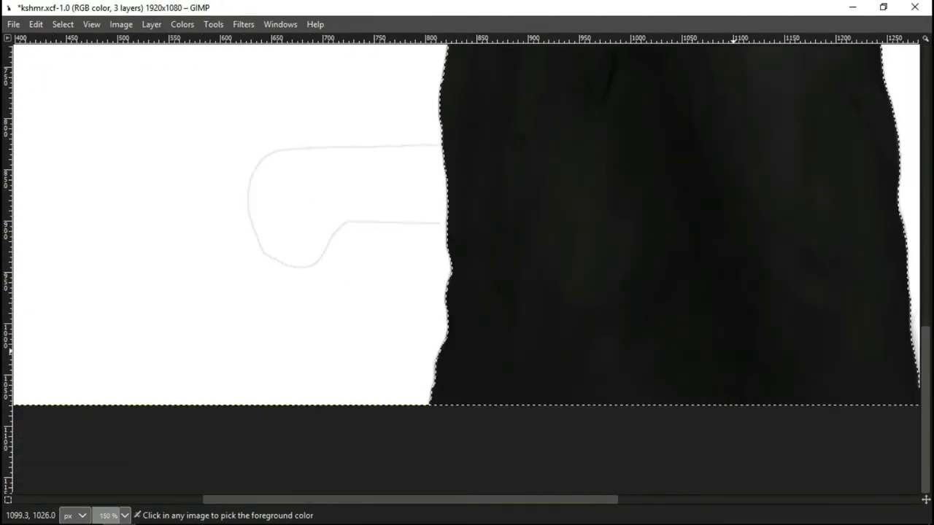
scroll(764, 333, "down", 1)
scroll(488, 464, "down", 5)
scroll(513, 400, "up", 4)
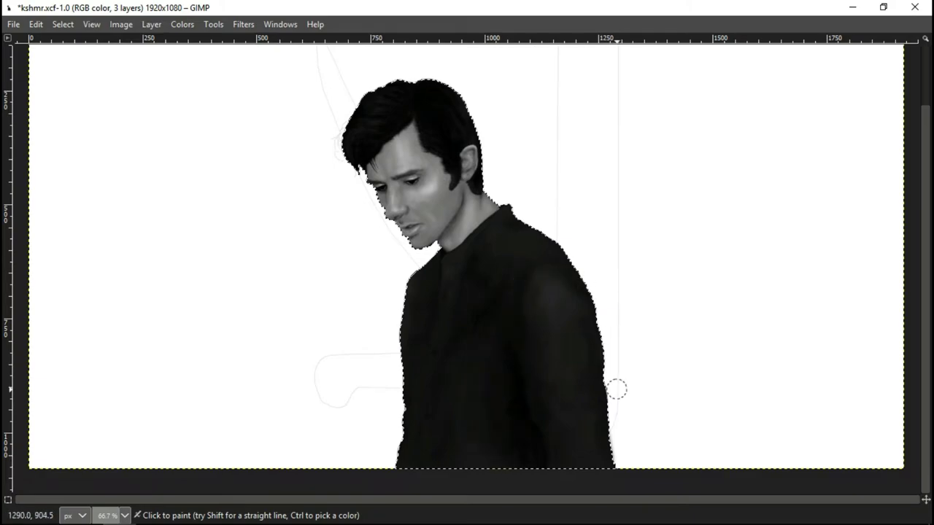
scroll(617, 389, "up", 1)
scroll(520, 262, "down", 1)
scroll(408, 346, "down", 1)
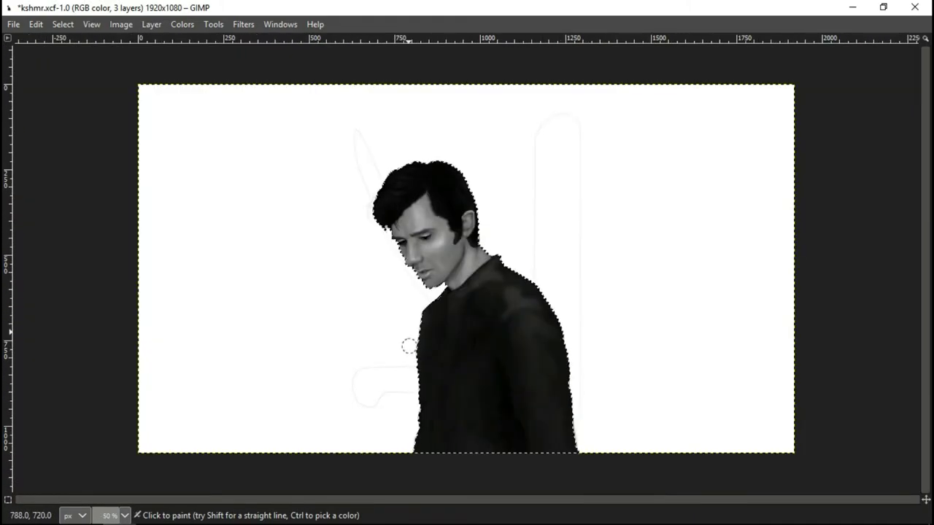
scroll(493, 399, "down", 1)
scroll(452, 306, "up", 5)
scroll(413, 246, "up", 4)
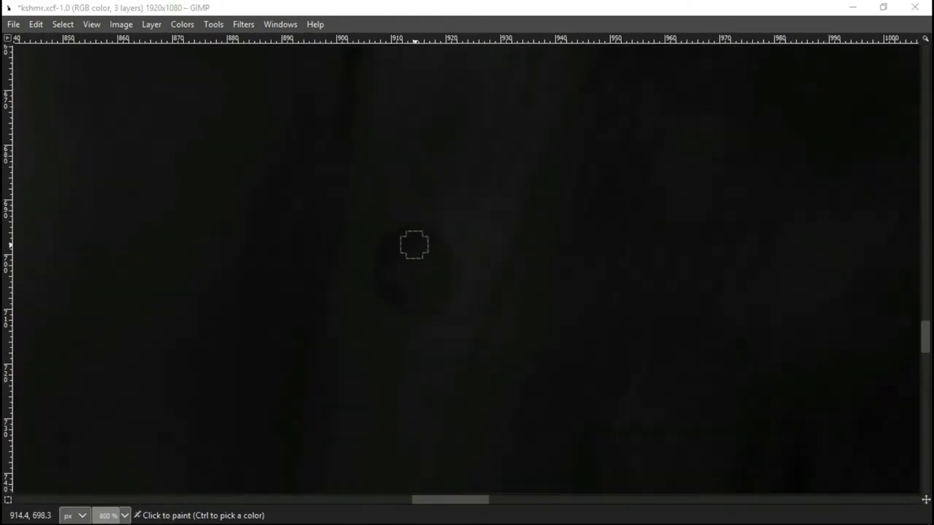
scroll(437, 211, "down", 2)
scroll(408, 263, "up", 2)
scroll(408, 306, "down", 3)
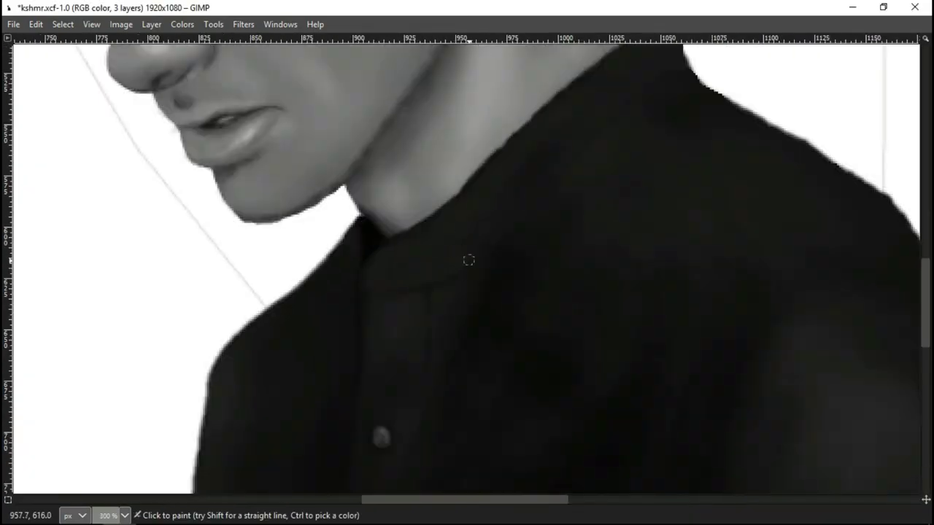
scroll(617, 273, "up", 2)
scroll(613, 256, "up", 2)
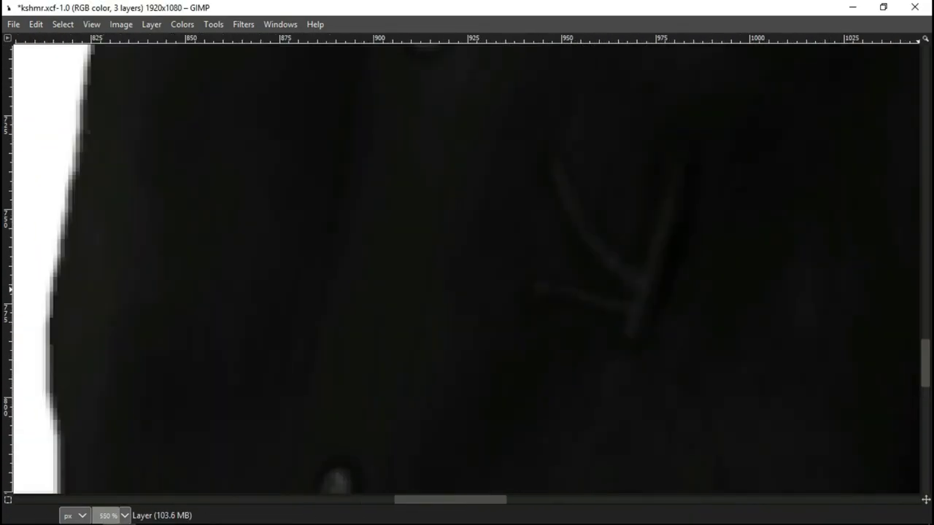
scroll(600, 237, "down", 4)
scroll(573, 385, "right", 5)
scroll(574, 385, "up", 2)
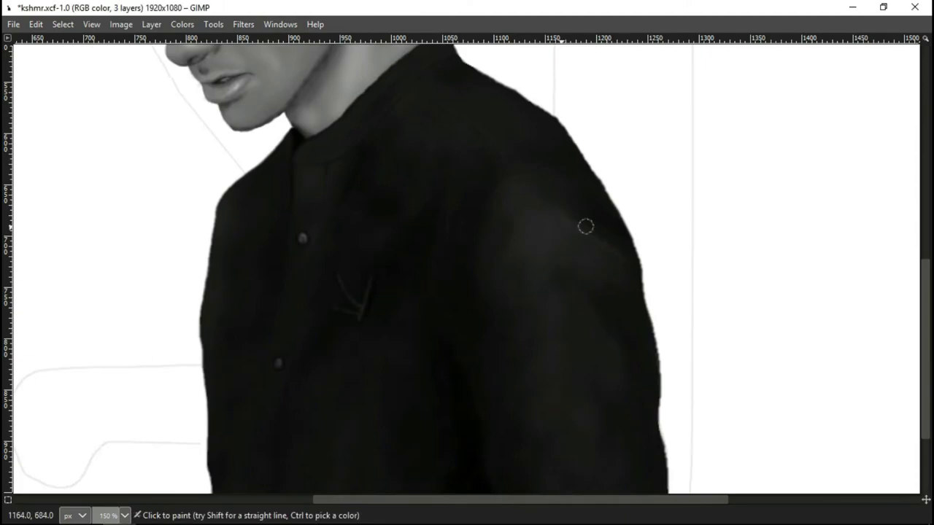
scroll(530, 188, "up", 3)
scroll(496, 219, "left", 1)
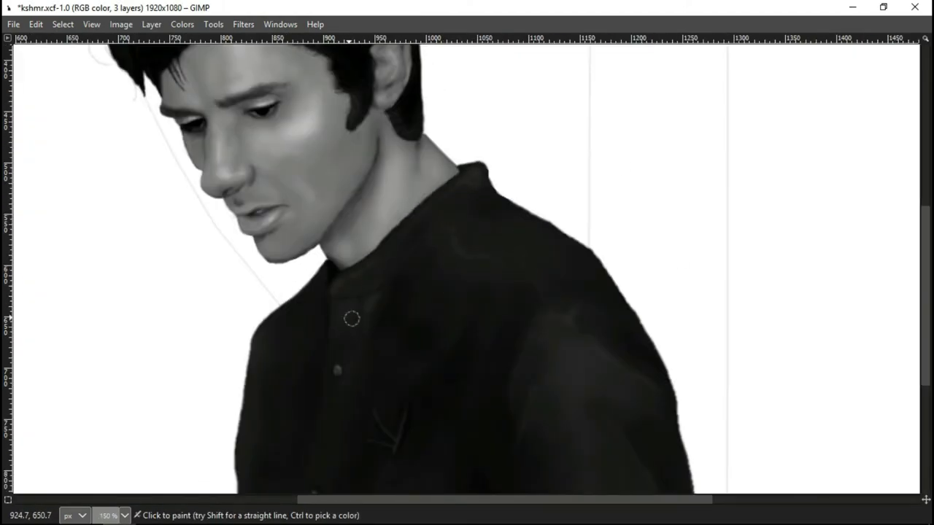
Step: Fill the white Background layer with a light grey
scroll(351, 319, "down", 3)
scroll(344, 252, "down", 3)
scroll(299, 396, "down", 4)
scroll(466, 262, "up", 1)
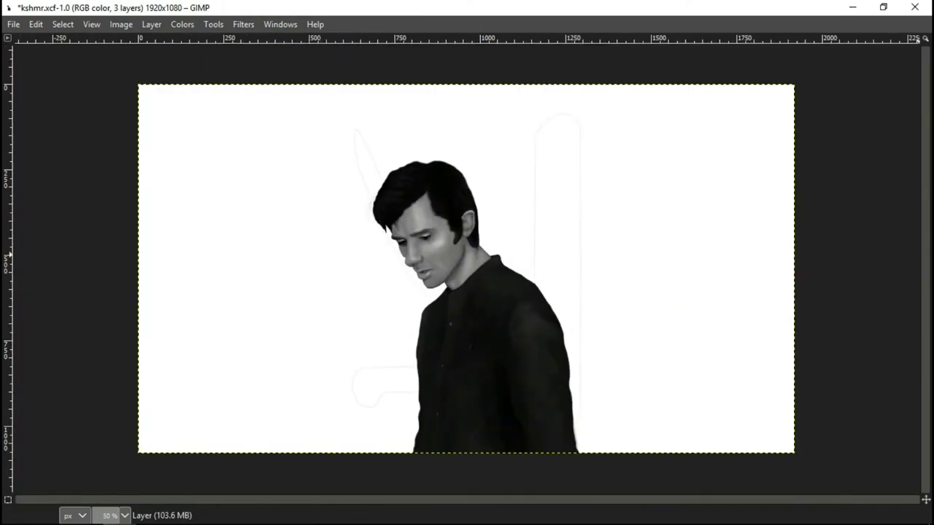
key("ctrl+z")
key("ctrl+z")
key("plus")
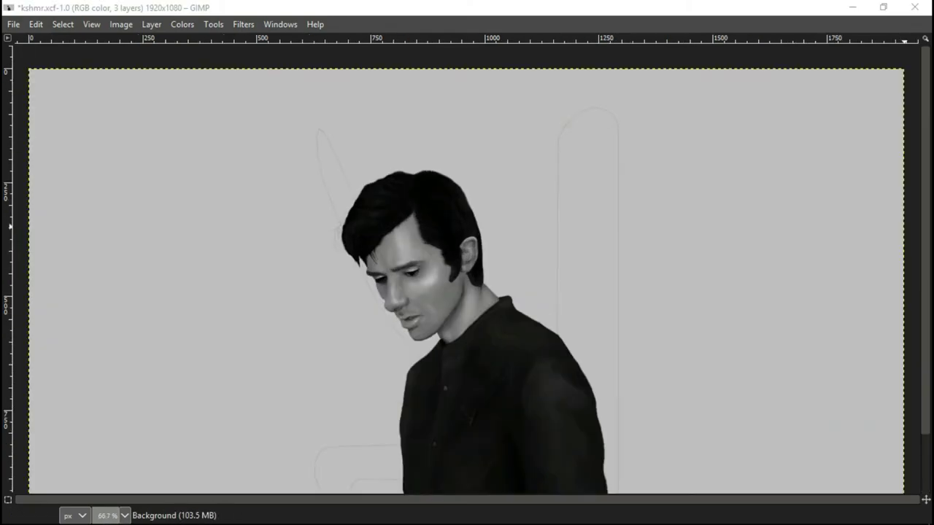
Step: Paint grey over the pillar and wing sketches, outlining the pillar's top and right edge
scroll(558, 240, "up", 3)
scroll(559, 240, "down", 5)
scroll(452, 351, "up", 2)
left_click_drag(332, 203, 292, 99)
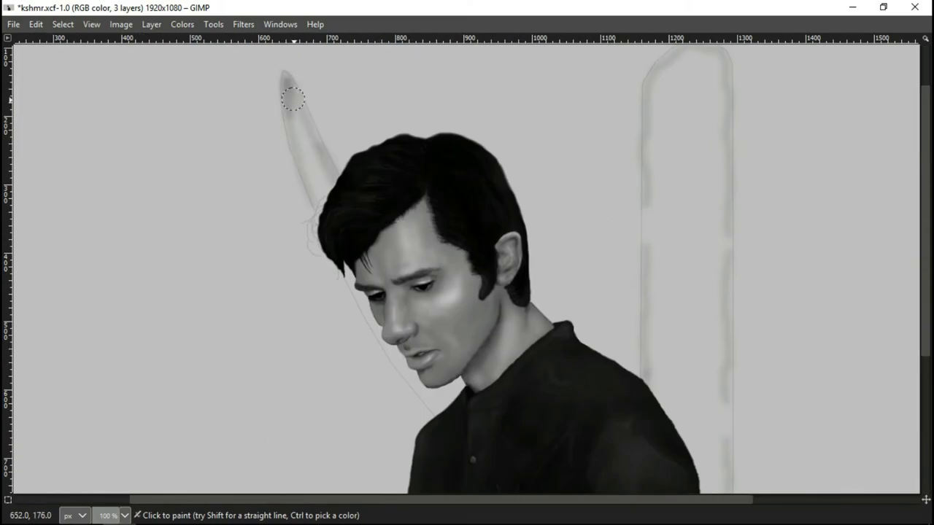
scroll(292, 99, "down", 2)
left_click_drag(584, 109, 608, 236)
scroll(608, 235, "down", 1)
scroll(558, 155, "up", 2)
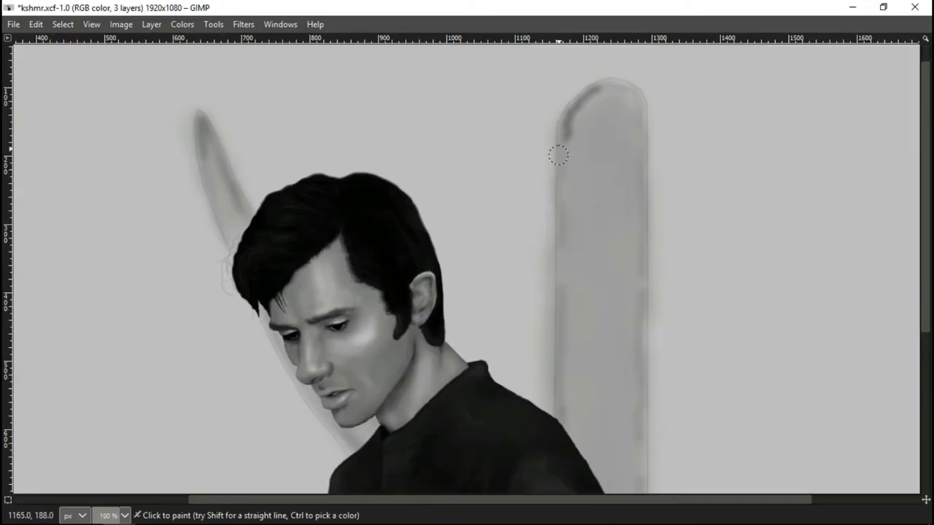
left_click_drag(558, 155, 645, 187)
scroll(645, 187, "down", 1)
Step: With a normal brush, outline the hand, wing and pillar edges in dark strokes
key("p")
scroll(569, 89, "down", 1)
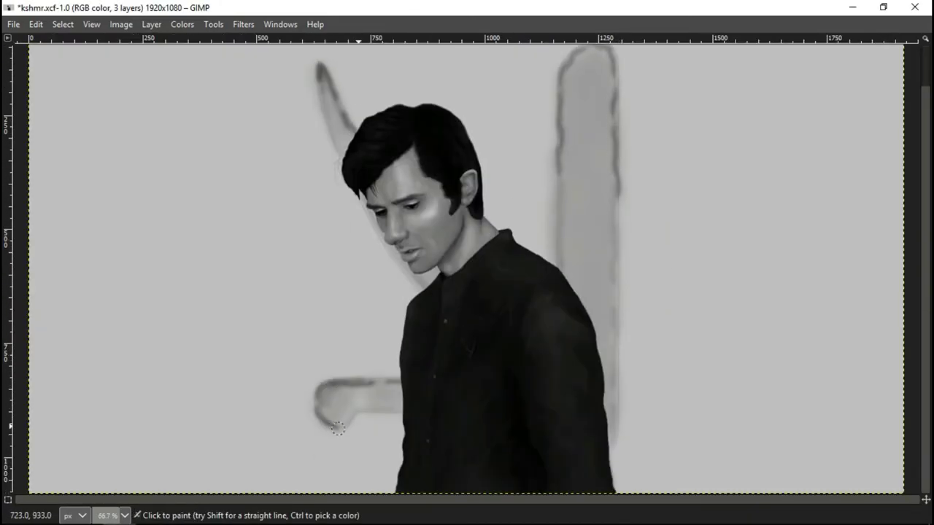
left_click_drag(321, 409, 383, 412)
left_click_drag(614, 262, 609, 452)
left_click_drag(558, 182, 558, 255)
left_click_drag(321, 98, 346, 156)
mouse_move(584, 51)
left_mouse_down()
mouse_move(558, 277)
mouse_move(616, 365)
left_mouse_up()
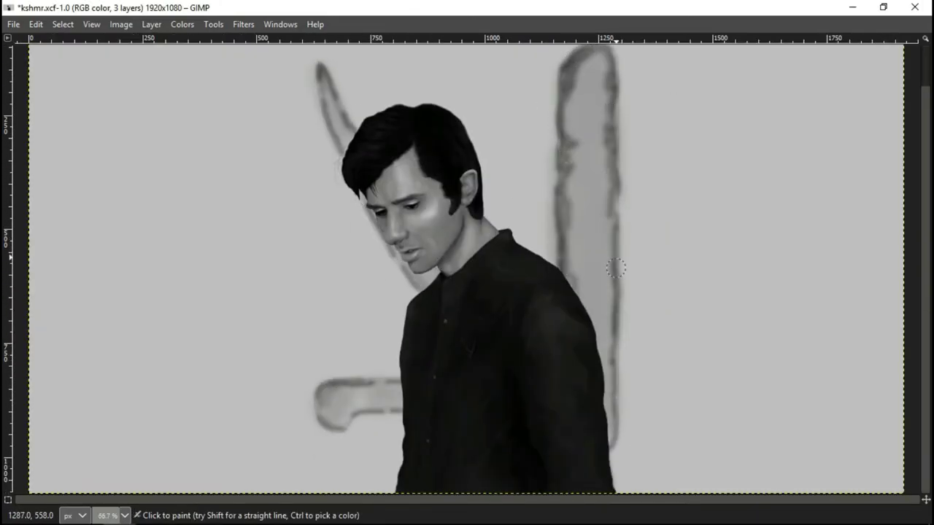
left_click_drag(613, 226, 611, 430)
left_click_drag(321, 401, 398, 387)
left_click_drag(321, 76, 350, 164)
left_click_drag(394, 248, 438, 281)
Step: Fill the pillar interior and hand shape with dark textured strokes
scroll(612, 175, "up", 1)
left_click_drag(561, 164, 583, 291)
left_click_drag(602, 102, 595, 408)
left_click_drag(317, 430, 398, 452)
left_click_drag(599, 119, 577, 345)
Step: Soften the background shapes by reapplying the Gaussian Blur filter
scroll(553, 202, "down", 3, "ctrl")
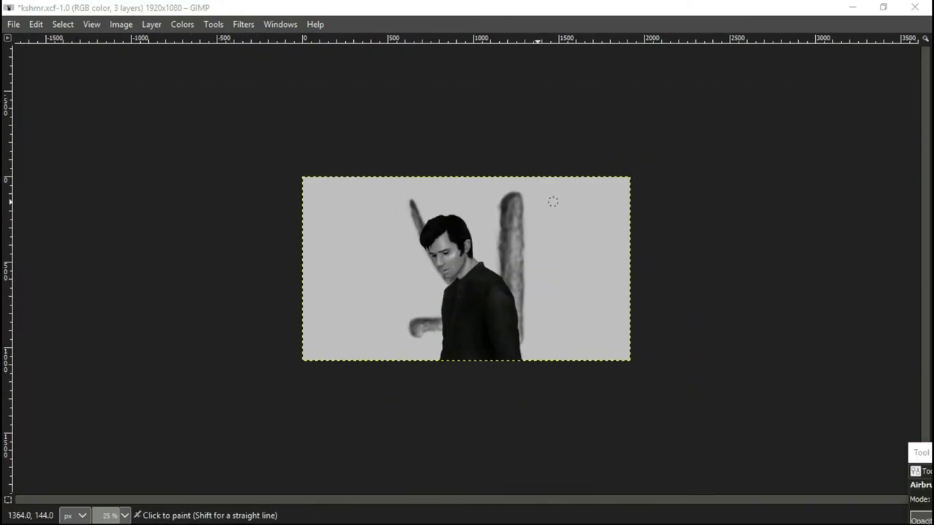
scroll(552, 202, "up", 3, "ctrl")
scroll(332, 145, "down", 3, "ctrl")
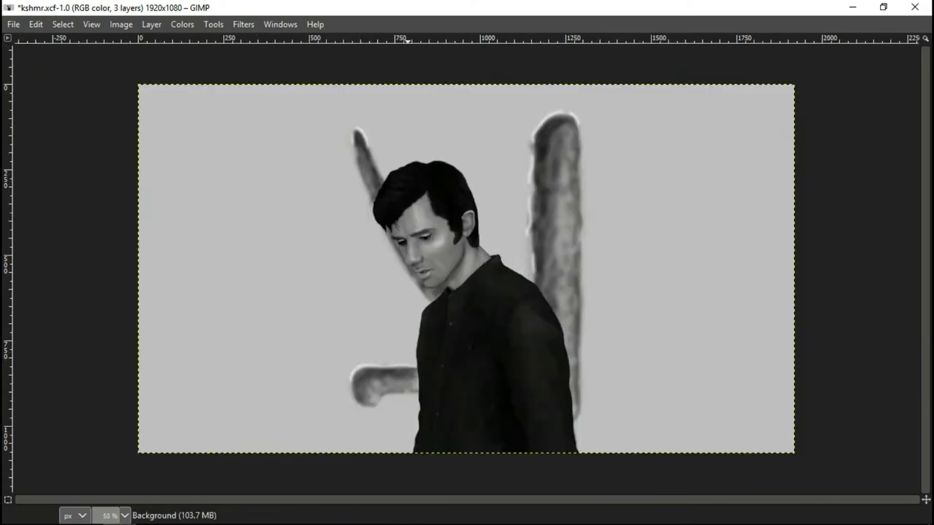
key("ctrl+f")
scroll(602, 119, "up", 3, "ctrl")
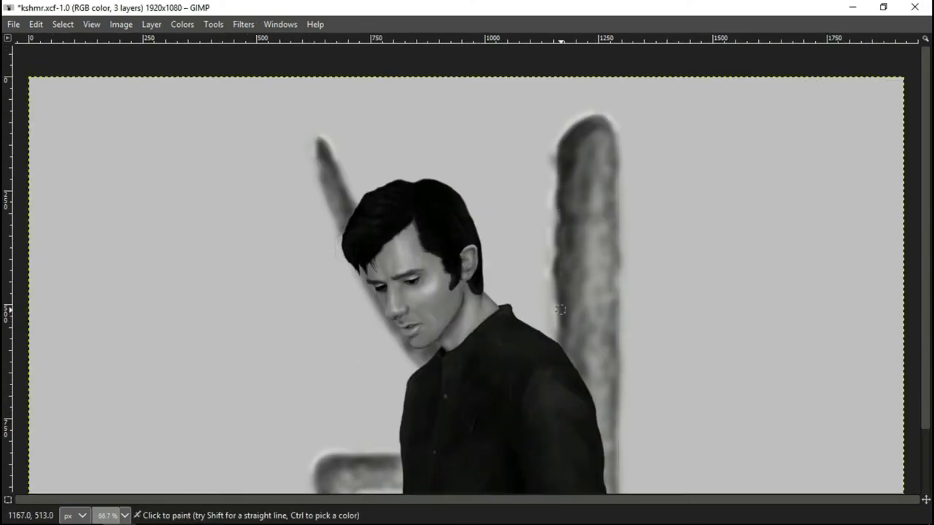
scroll(560, 310, "down", 2)
scroll(596, 153, "up", 1)
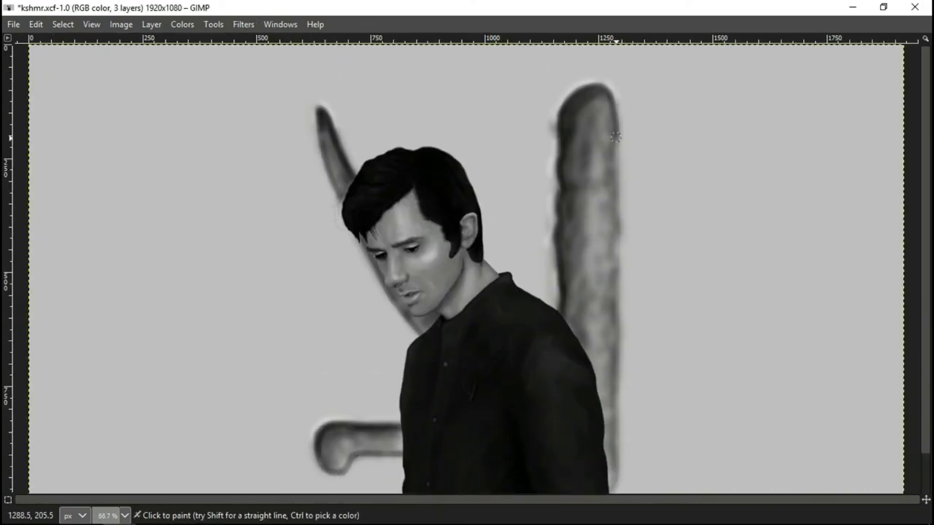
scroll(327, 167, "down", 3, "ctrl")
Step: Add a new layer (Layer #1) holding a translucent, offset copy of the figure
key("shift+ctrl+n")
scroll(467, 277, "up", 3, "ctrl")
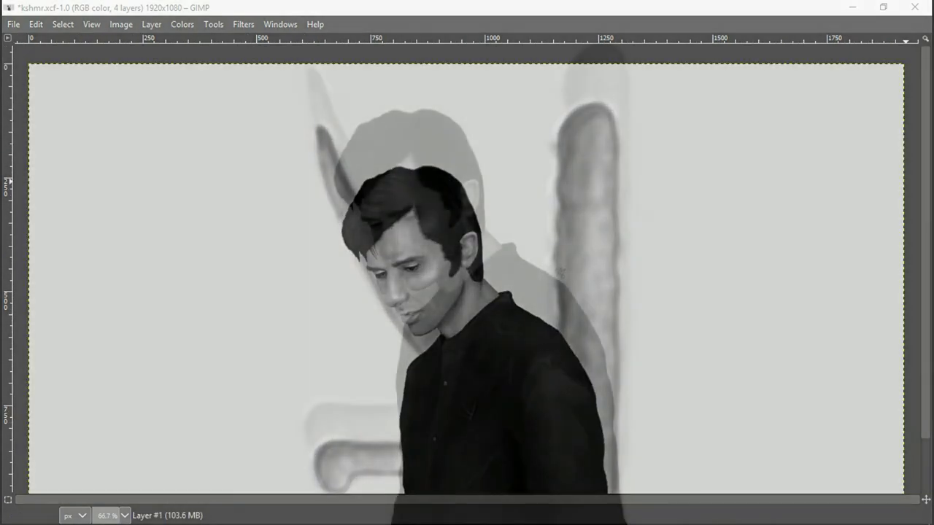